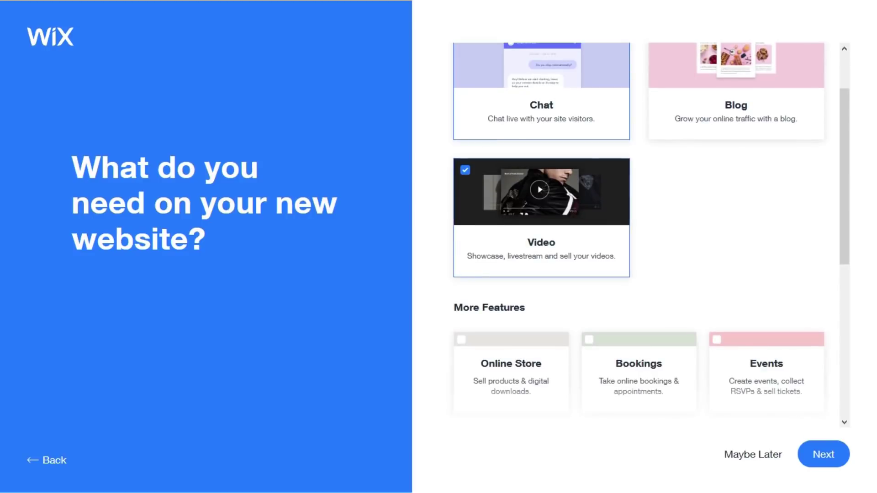
Complete the site setup questions with Chat and Video selected, Demo as the business name and an existing website entered for import
click(823, 455)
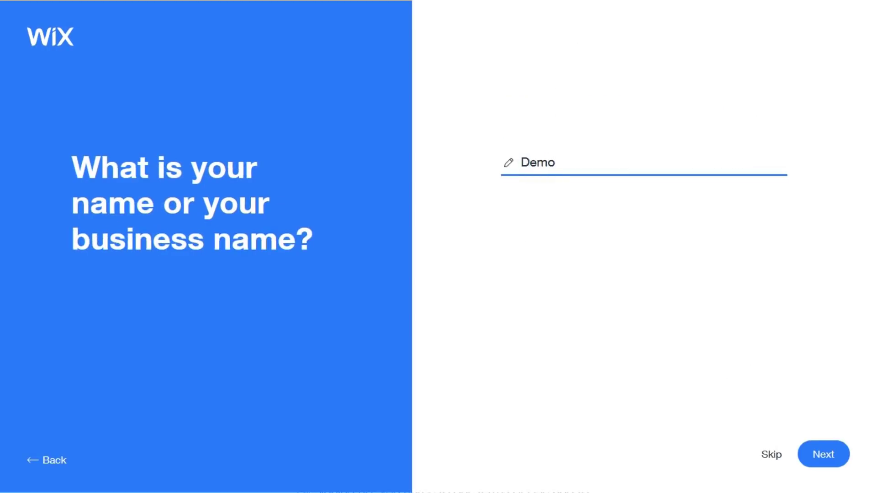
key(Return)
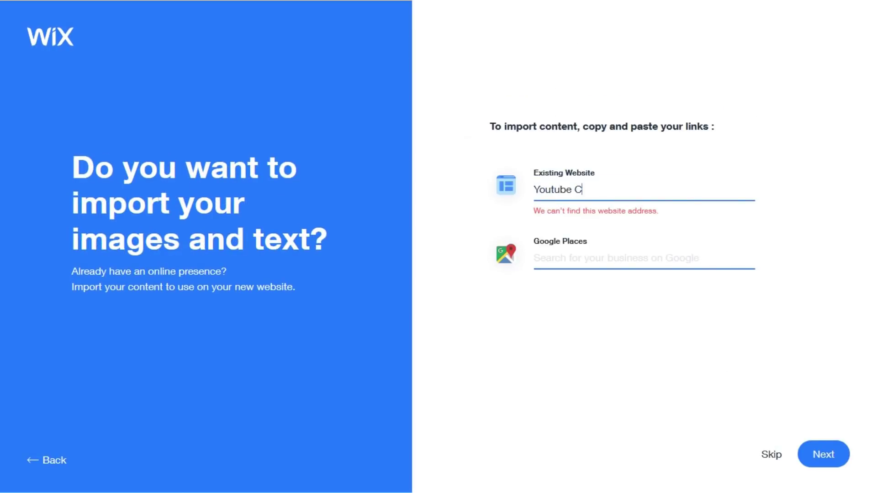
click(823, 454)
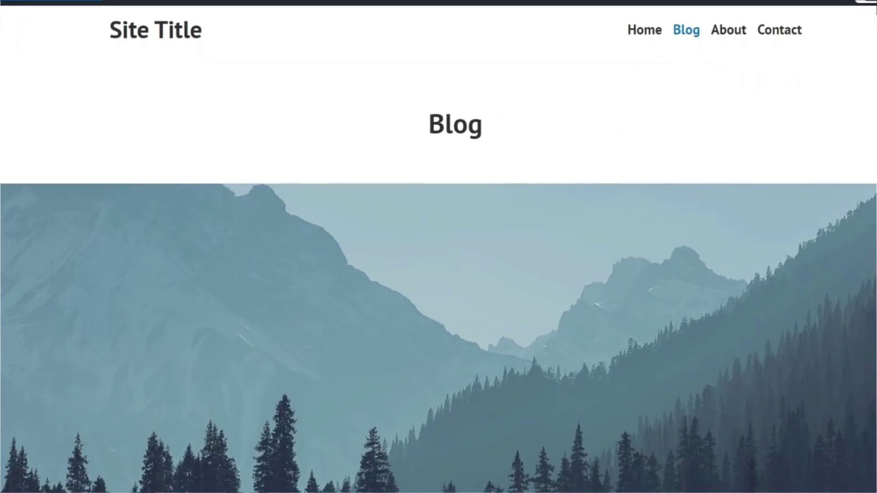
Look through the blog page's header image and example posts, and the overview of the Wix website builder
scroll(438, 255, down, 3)
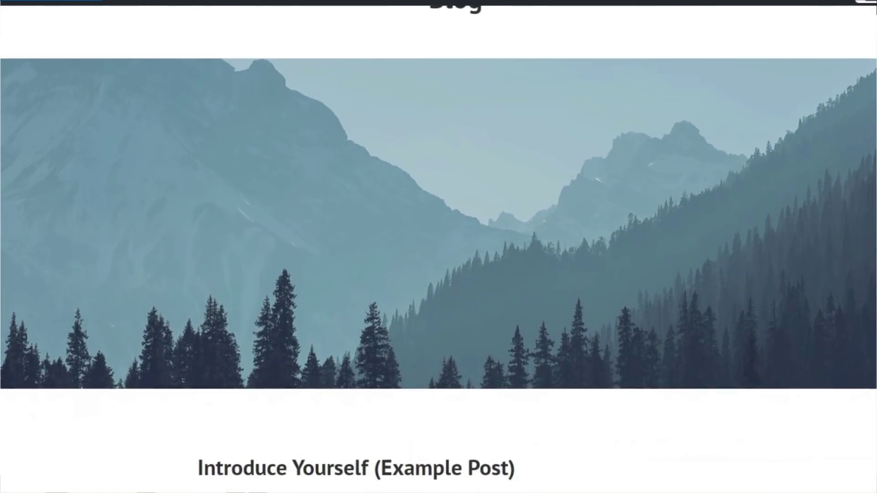
scroll(438, 255, down, 4)
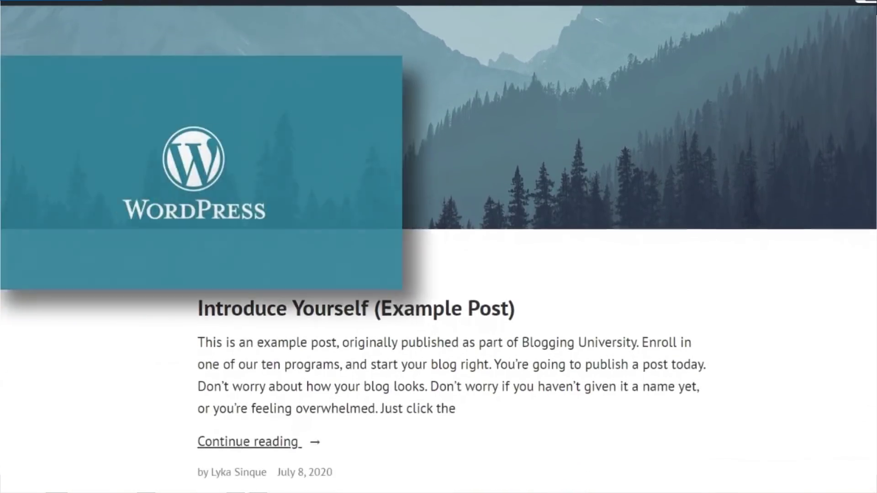
scroll(439, 255, down, 4)
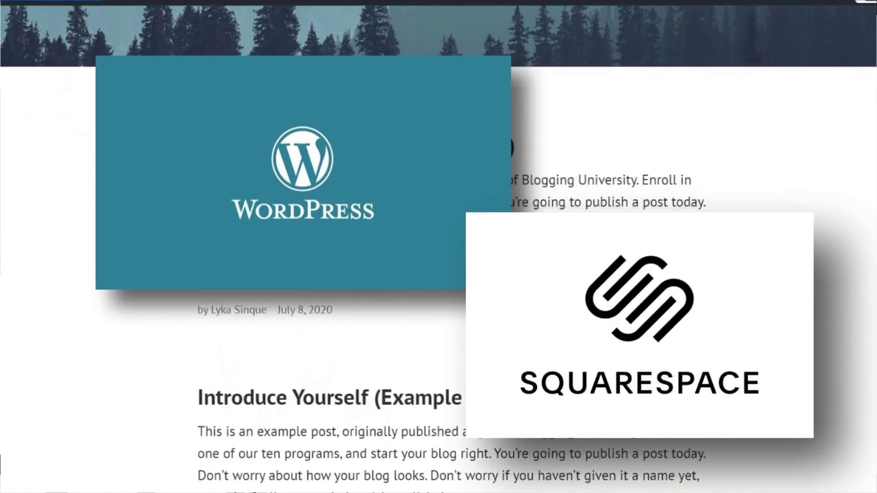
scroll(439, 255, down, 2)
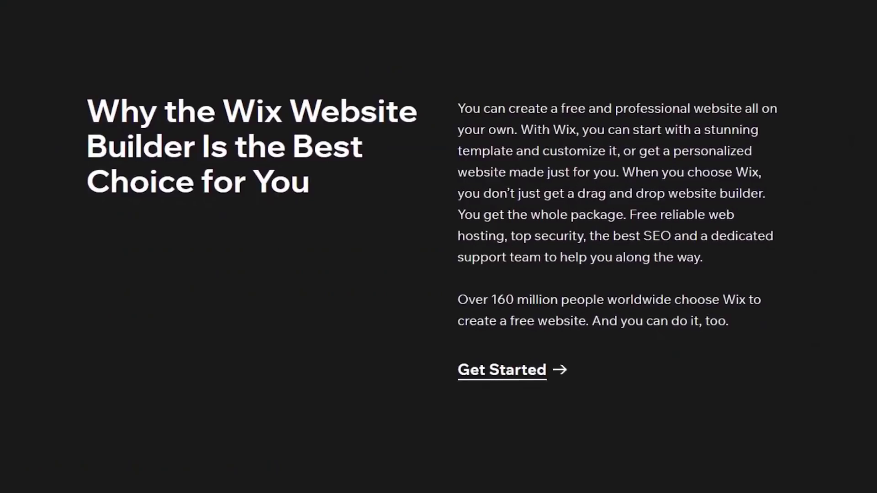
scroll(439, 254, down, 1)
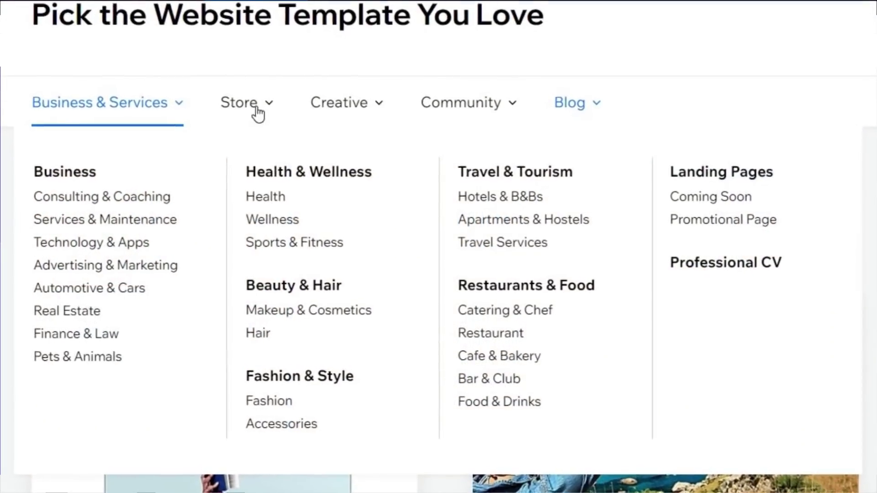
Examine the website template categories for Business & Services, Store, Creative, Community and Blog
mouse_move(275, 115)
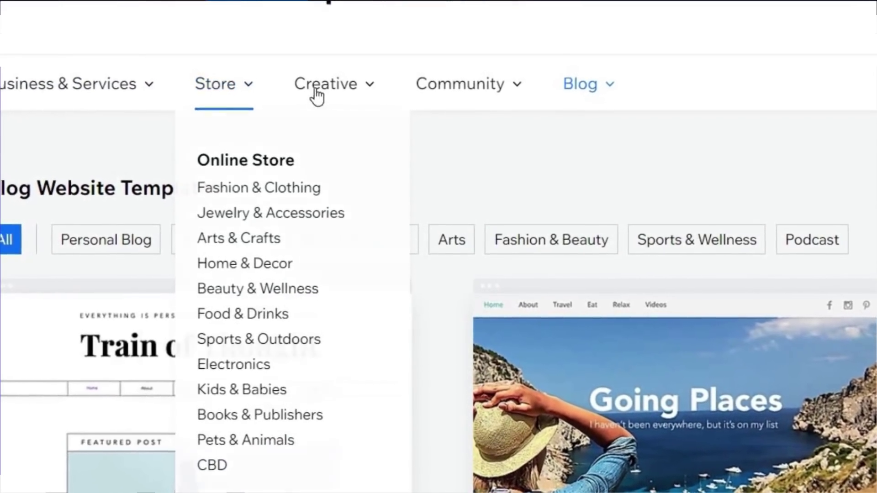
mouse_move(328, 109)
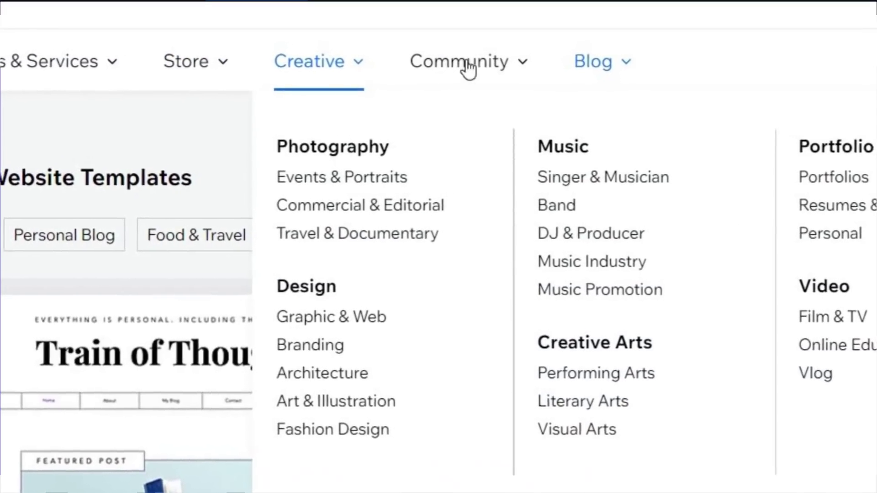
mouse_move(507, 92)
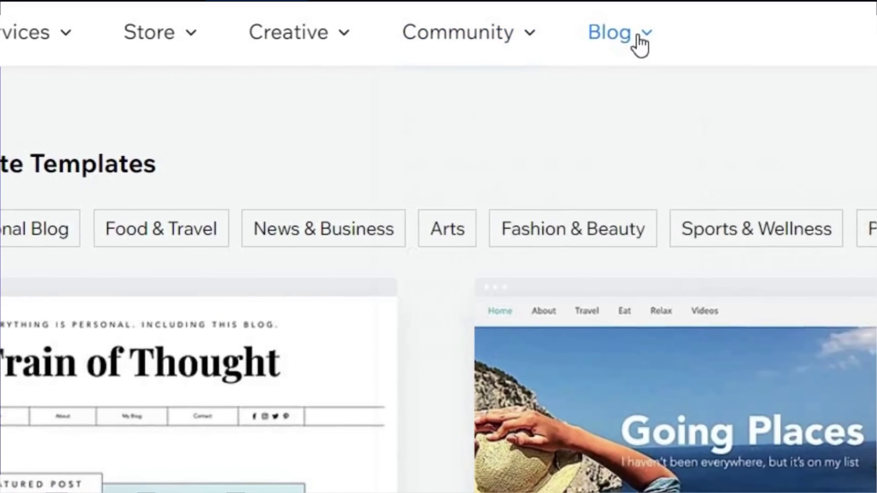
mouse_move(624, 57)
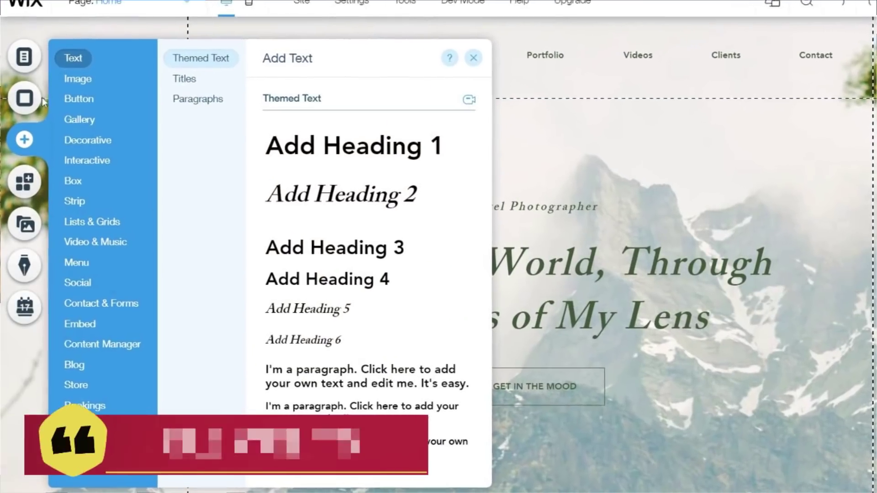
Examine the addable page elements, including images, buttons, galleries, decorative and interactive elements, boxes and strips
click(74, 73)
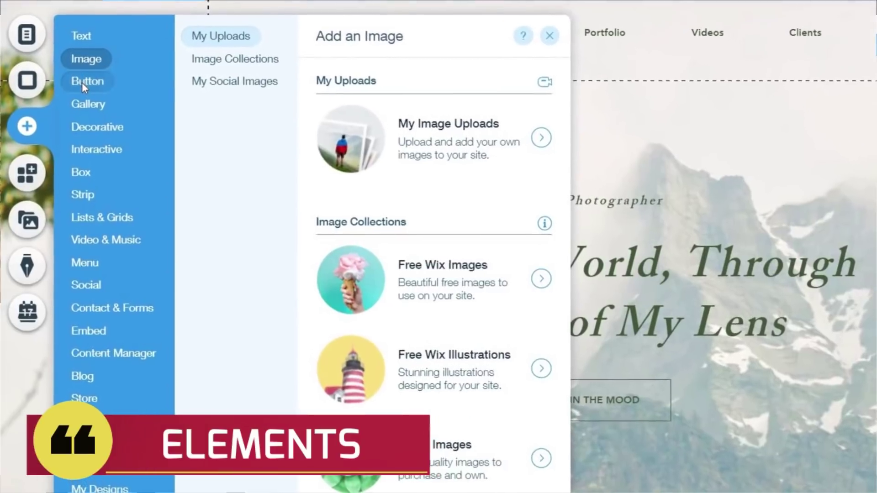
click(78, 96)
click(89, 98)
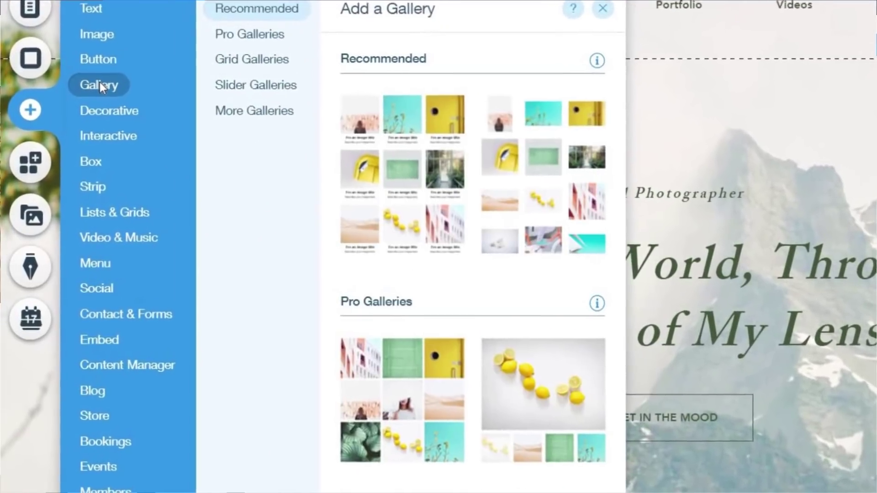
click(120, 105)
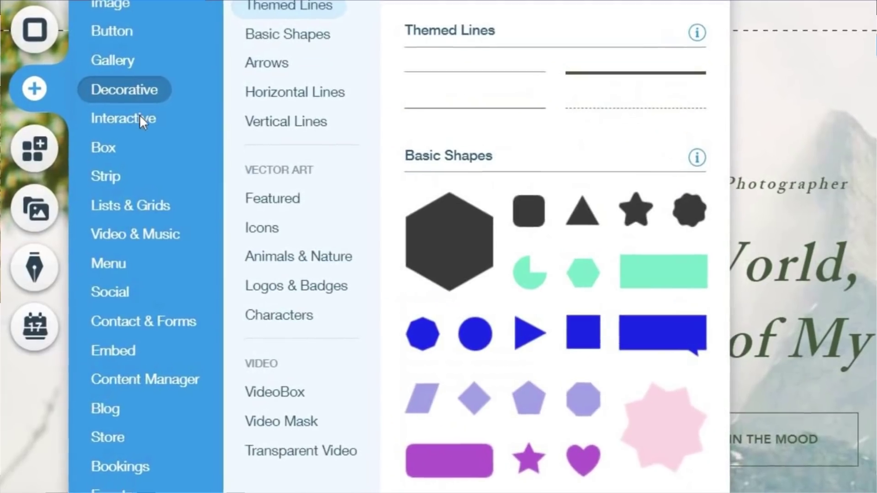
click(126, 132)
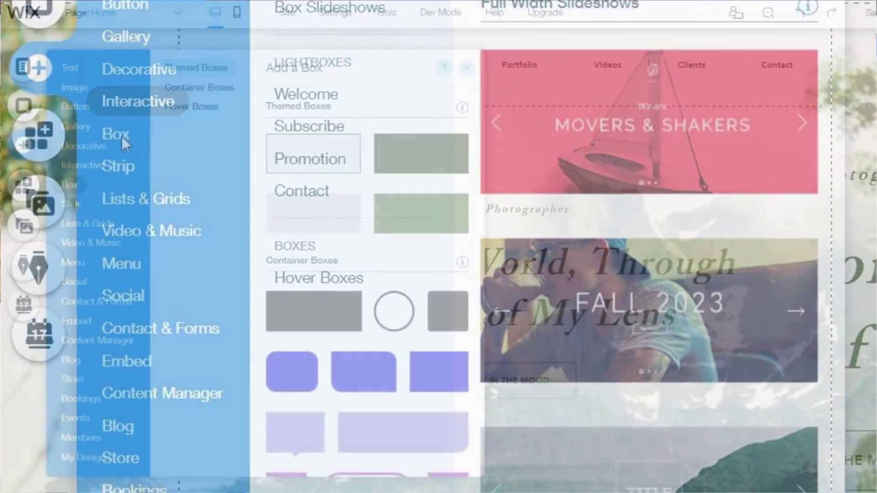
click(118, 174)
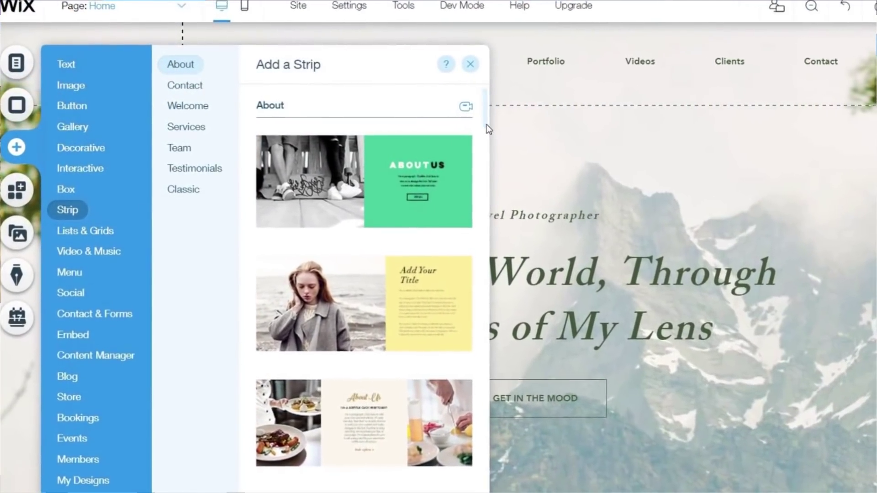
drag(493, 130, 604, 328)
click(97, 286)
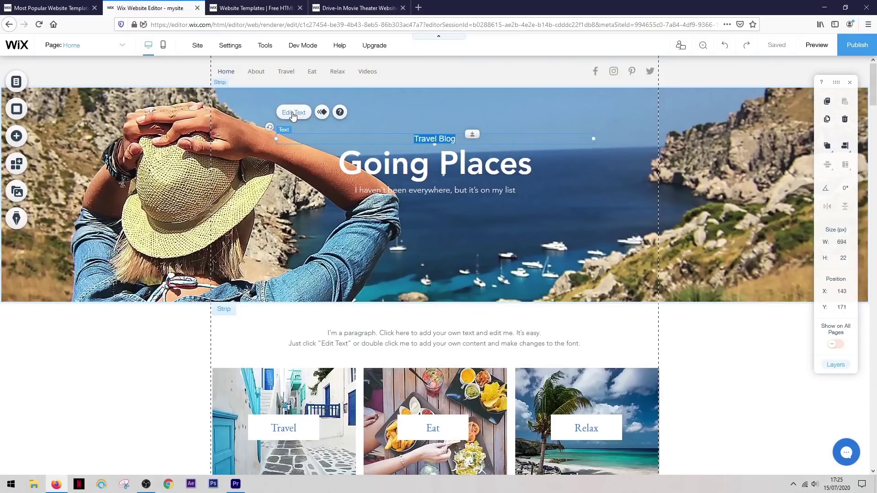
Set the font size of the "Travel Blog" text above the "Going Places" title to 49 px
click(293, 114)
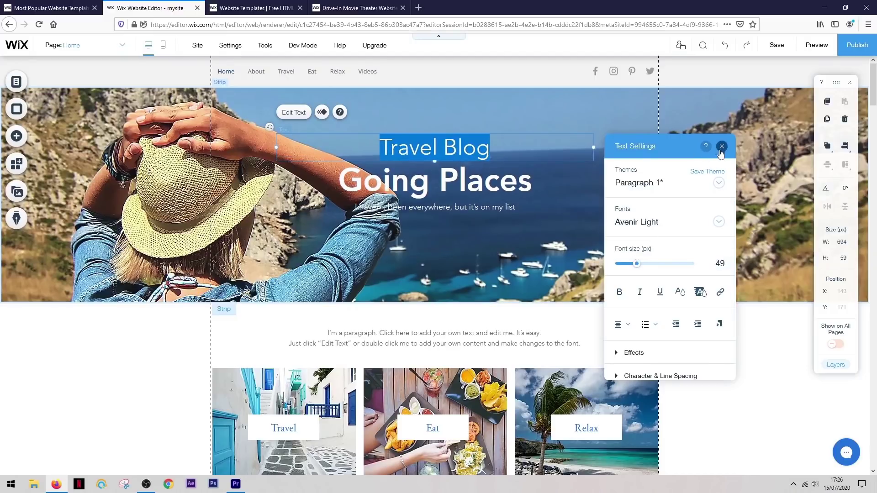
click(722, 147)
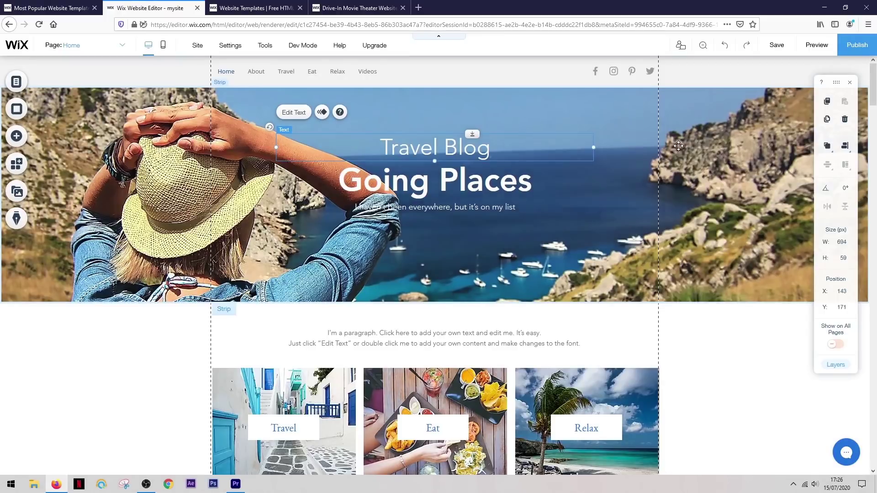
Examine the full width slideshow designs among the interactive elements that can be added to the page
click(16, 136)
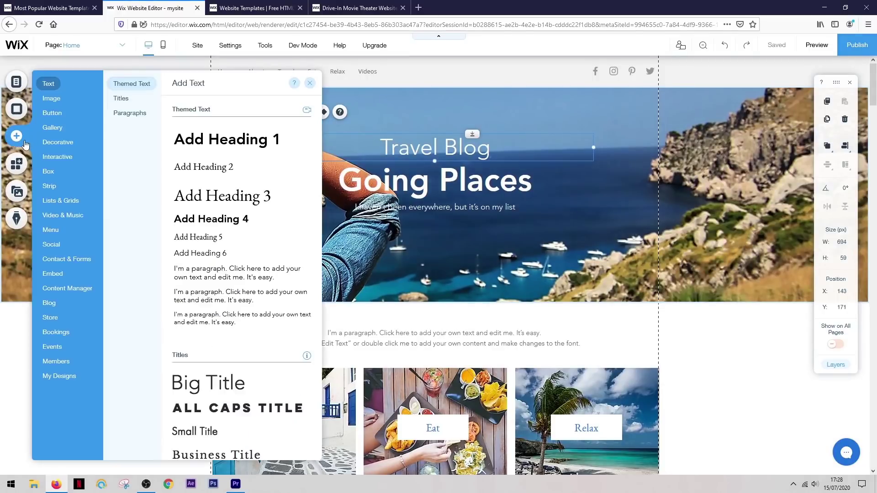
mouse_move(54, 148)
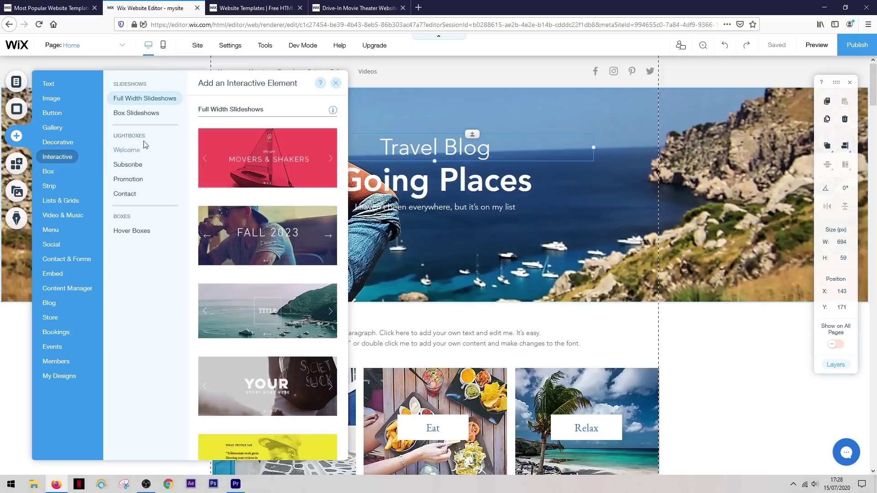
scroll(236, 153, down, 8)
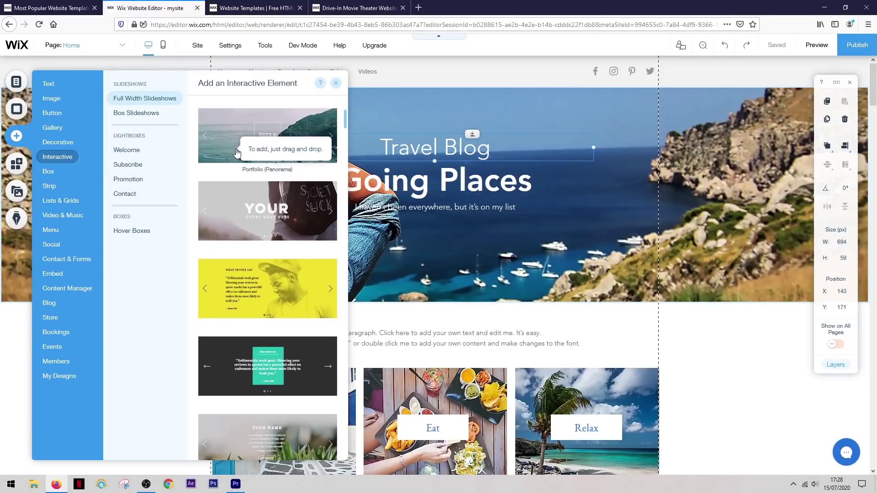
scroll(236, 152, down, 15)
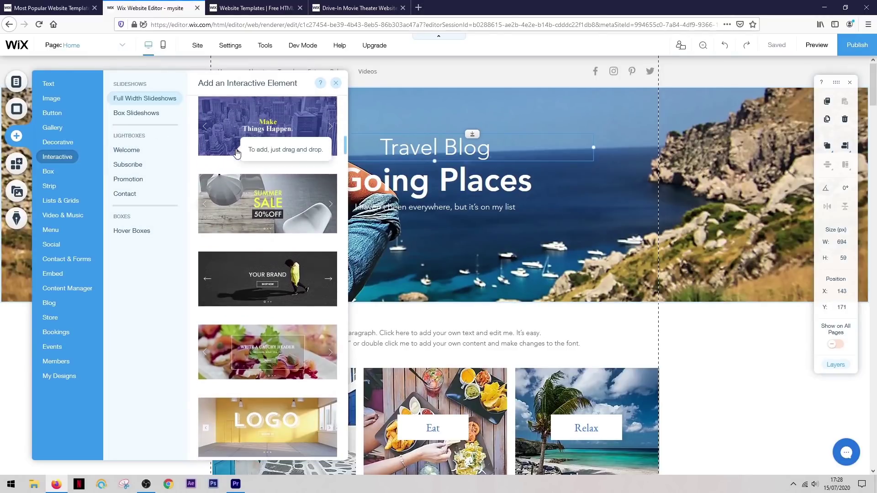
scroll(236, 152, down, 7)
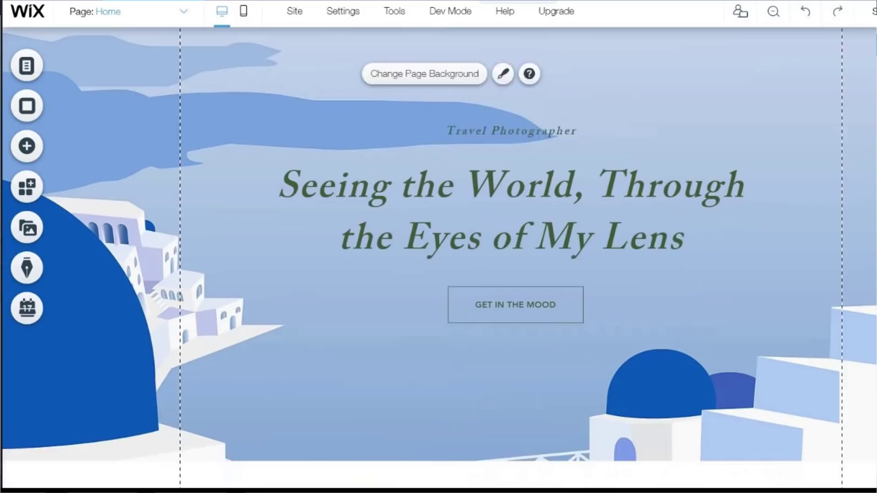
Look over the photographer home page from the illustrated background to the album images
scroll(438, 259, down, 10)
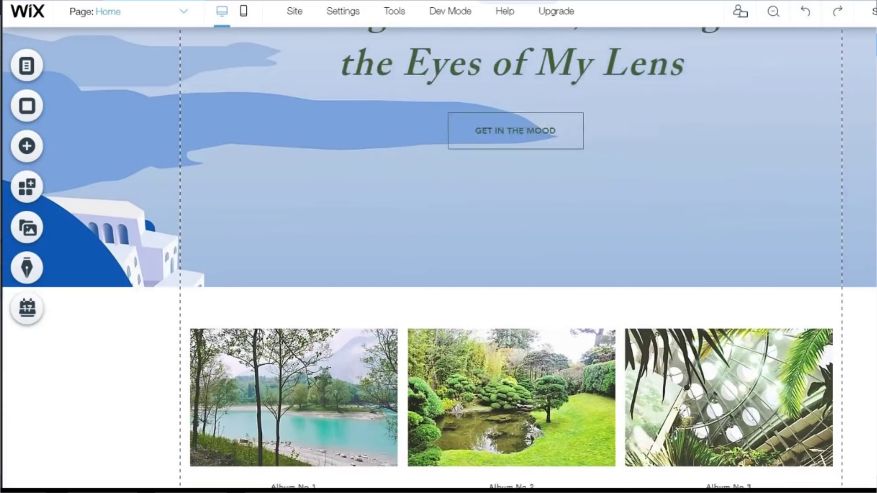
scroll(439, 260, down, 4)
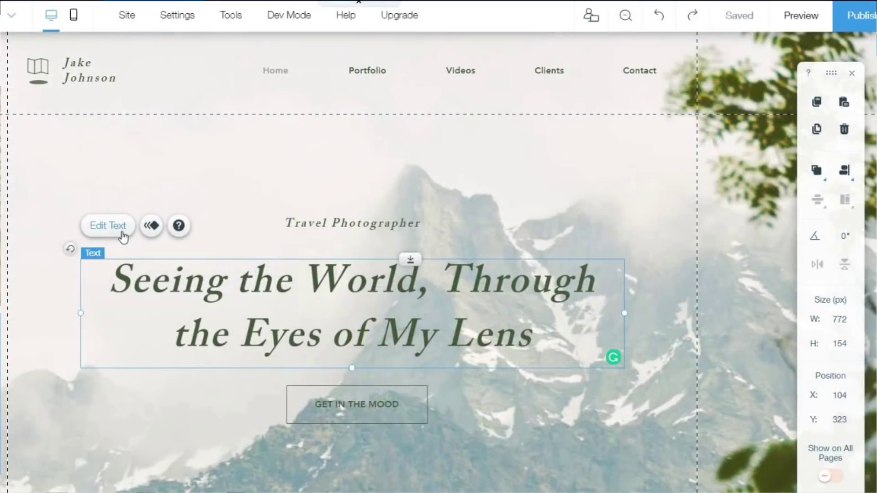
Apply a different text theme to the headline "Seeing the World, Through the Eyes of My Lens"
click(122, 233)
click(817, 156)
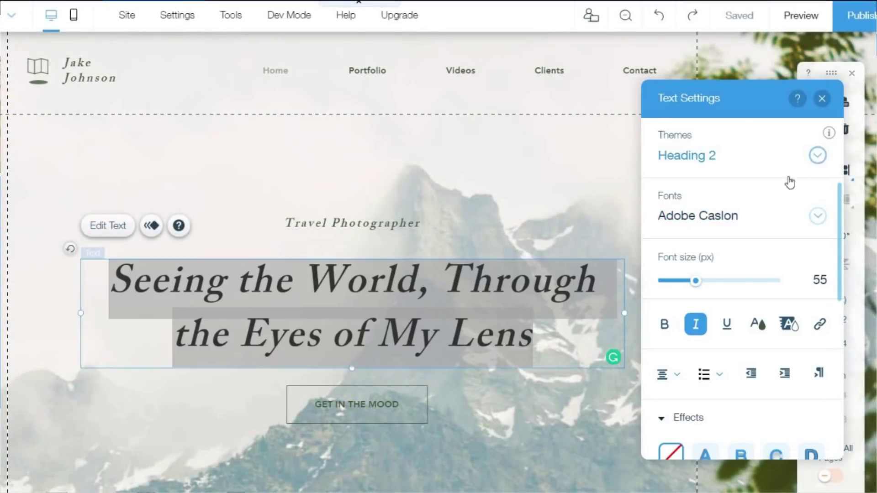
click(713, 317)
Apply the Spin-In animation to the headline and set it to 1.75 spins
click(150, 225)
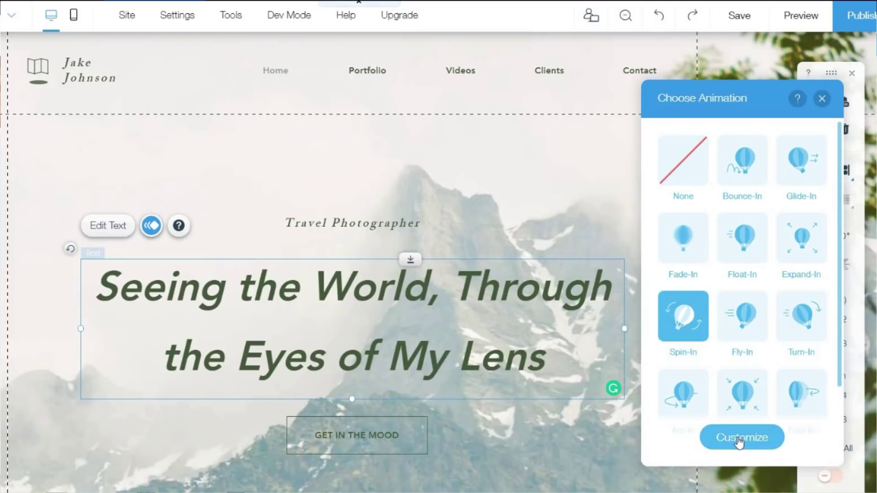
click(740, 438)
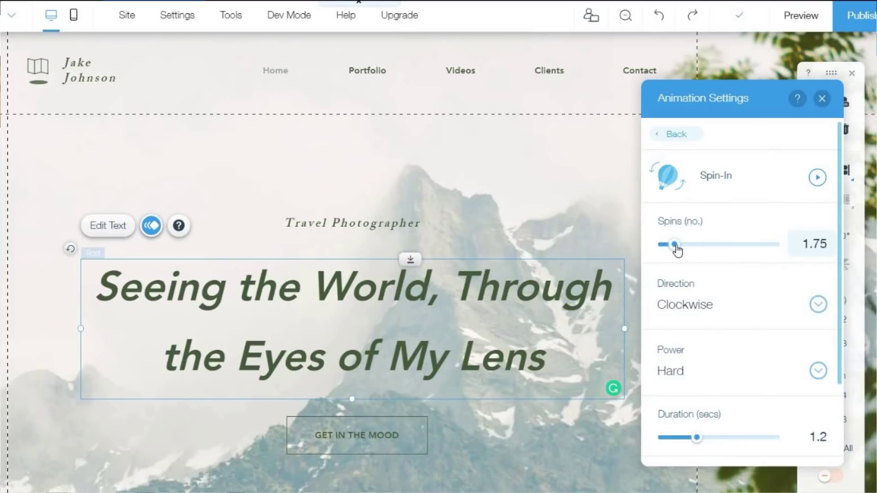
Set the Spin-In animation to counter clockwise, medium power, 1.1 seconds duration and 0.1 seconds delay, and preview it
click(819, 305)
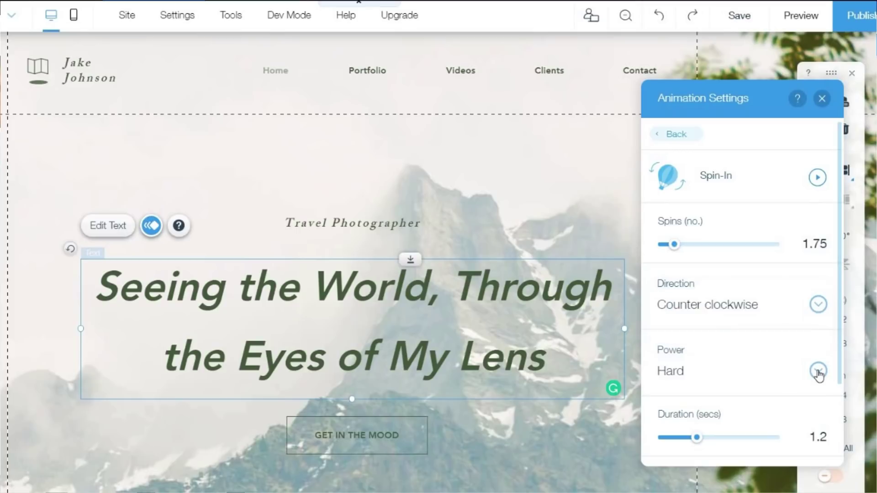
click(809, 345)
scroll(835, 349, down, 2)
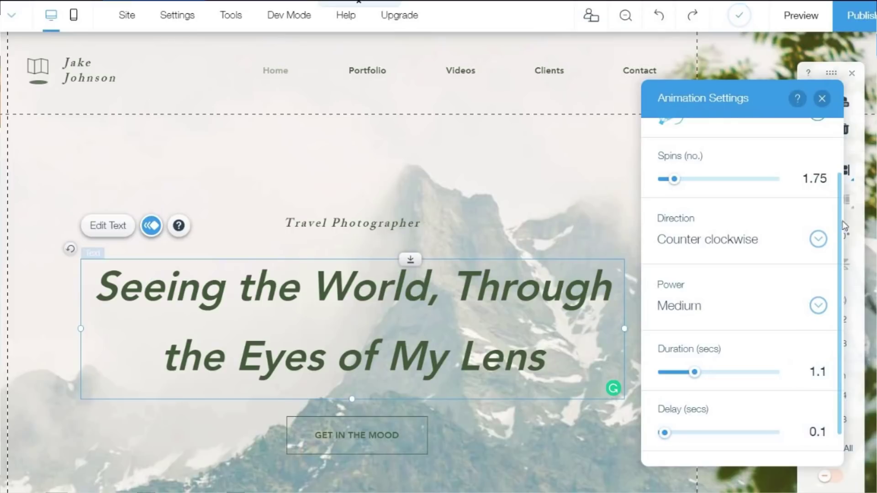
scroll(837, 224, up, 2)
click(817, 178)
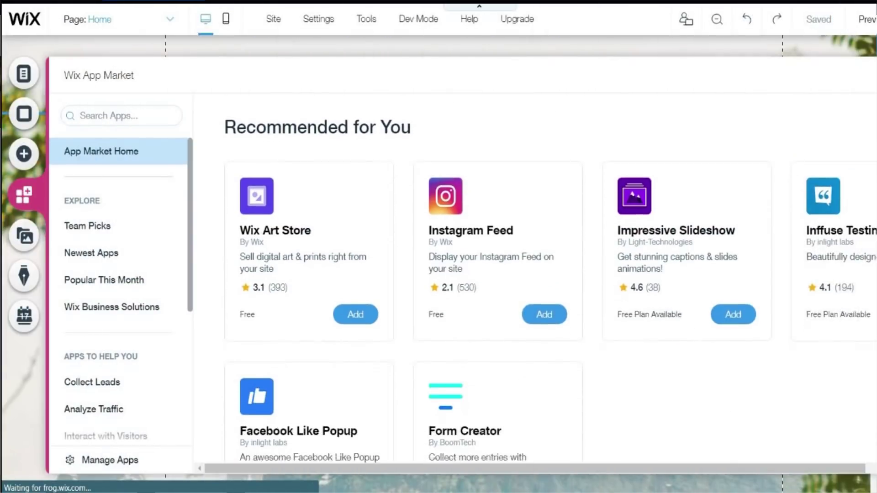
Look through the recommended apps, trending apps and business solutions in the Wix App Market
scroll(548, 274, down, 8)
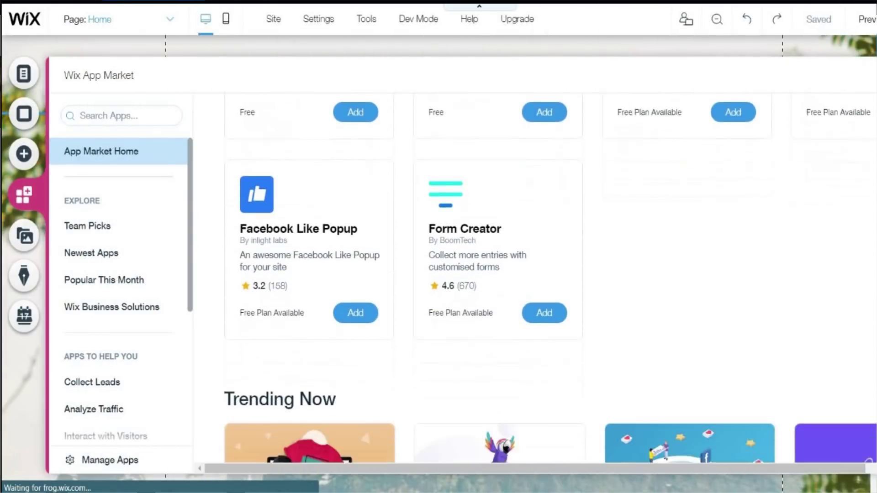
scroll(548, 274, down, 10)
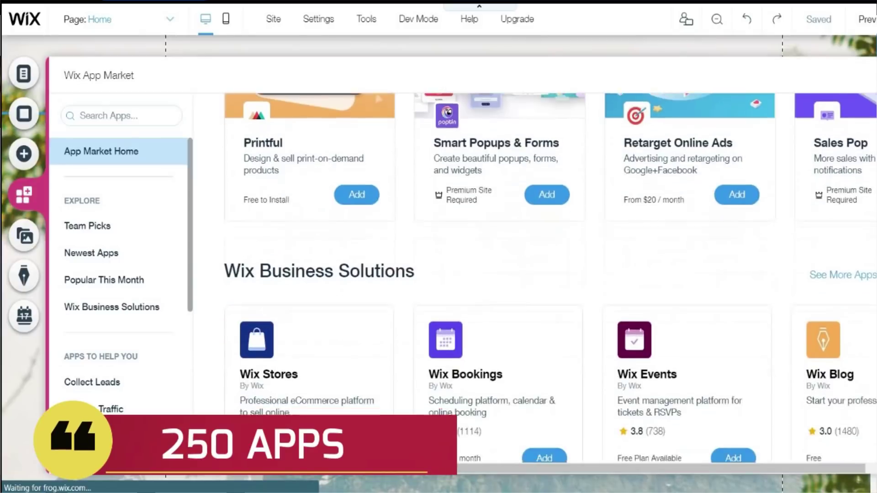
Look further through the Wix Business Solutions in the App Market
scroll(548, 274, down, 8)
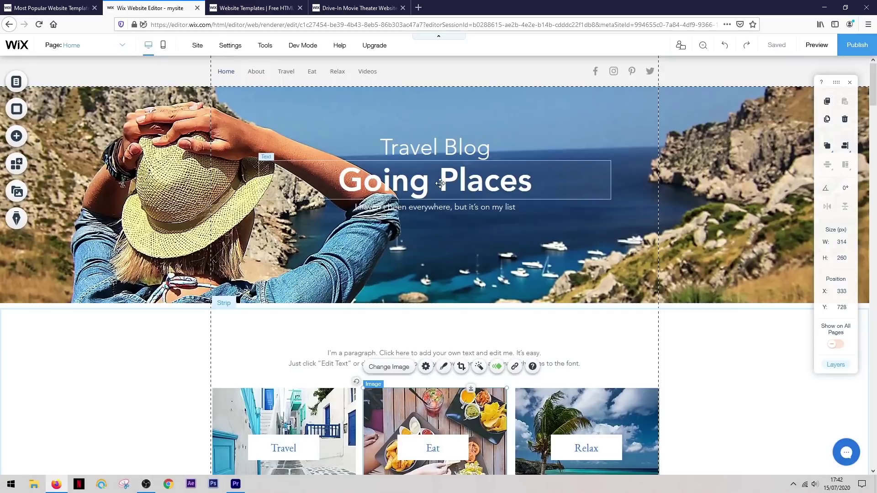
Move the "Going Places" title to X 123, Y 236, and stagger the three images with Travel and Relax slightly higher and Eat lower
mouse_move(440, 183)
mouse_down()
mouse_move(439, 196)
mouse_move(425, 194)
mouse_move(452, 197)
mouse_move(455, 182)
mouse_up()
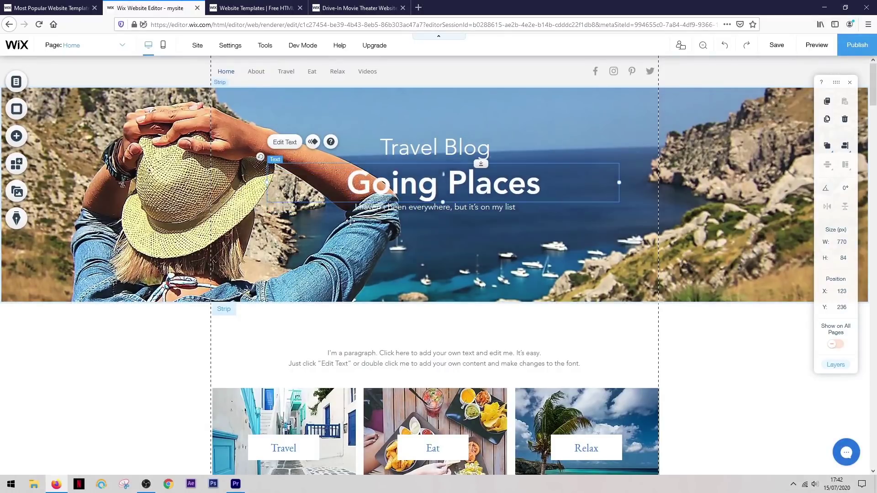
scroll(350, 220, down, 1)
scroll(355, 224, down, 1)
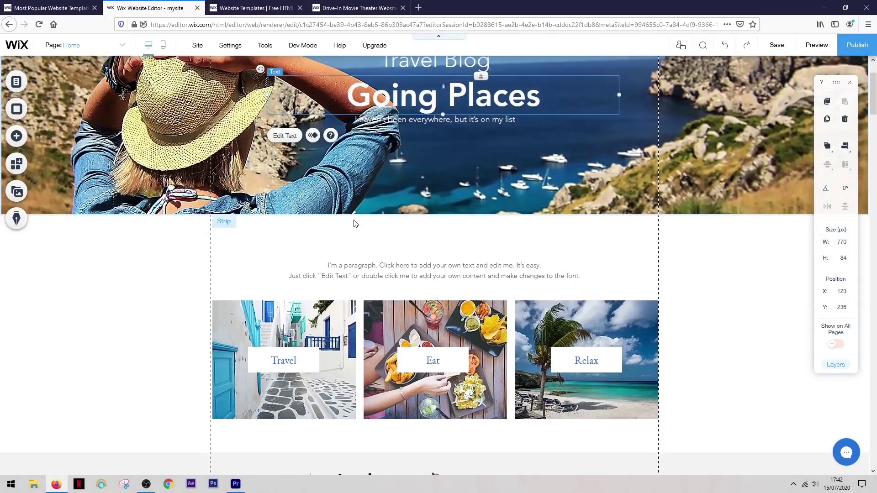
drag(295, 320, 294, 313)
drag(411, 323, 410, 330)
drag(562, 328, 562, 321)
scroll(457, 315, down, 3)
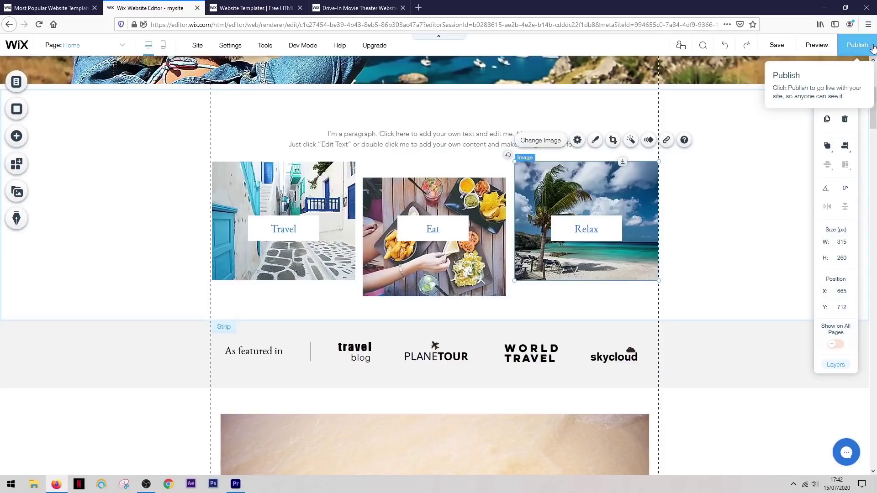
click(845, 50)
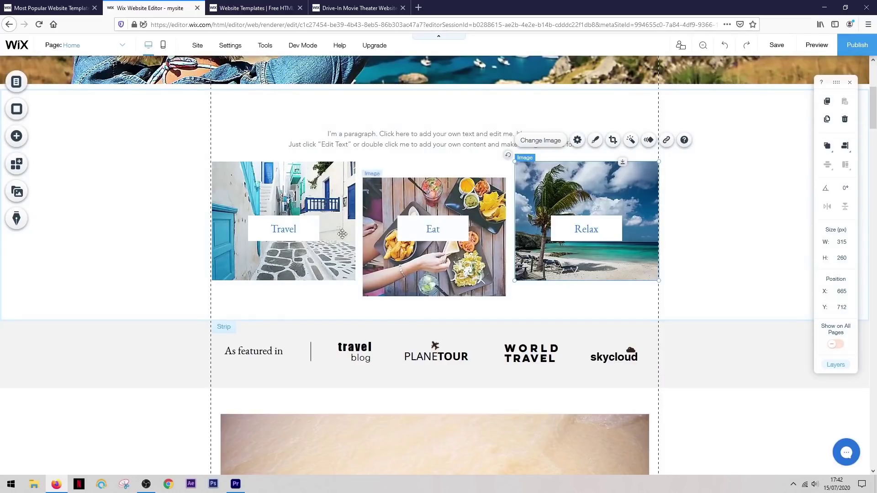
Move the "Travel Blog" text up in the header to X 141, Y 135, and save the site
scroll(203, 218, up, 3)
scroll(203, 219, up, 2)
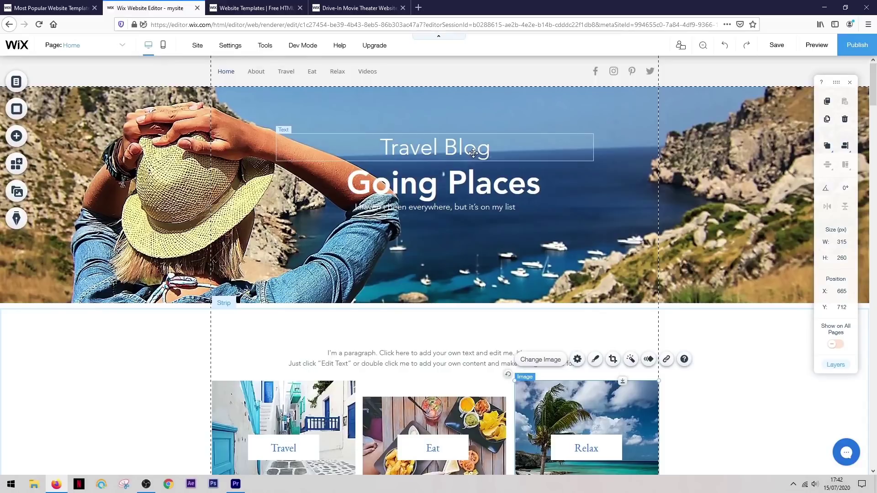
drag(473, 153, 472, 136)
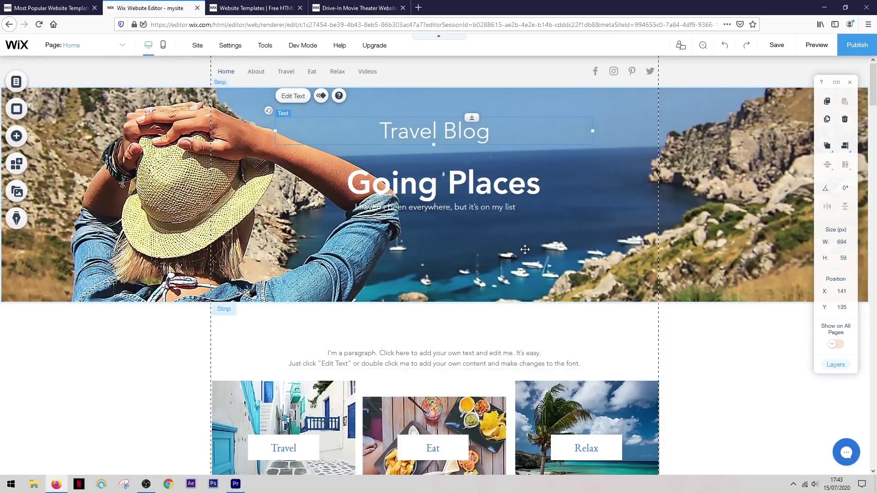
key(ctrl+s)
Delete the placeholder paragraph above the Travel, Eat and Relax images
click(457, 356)
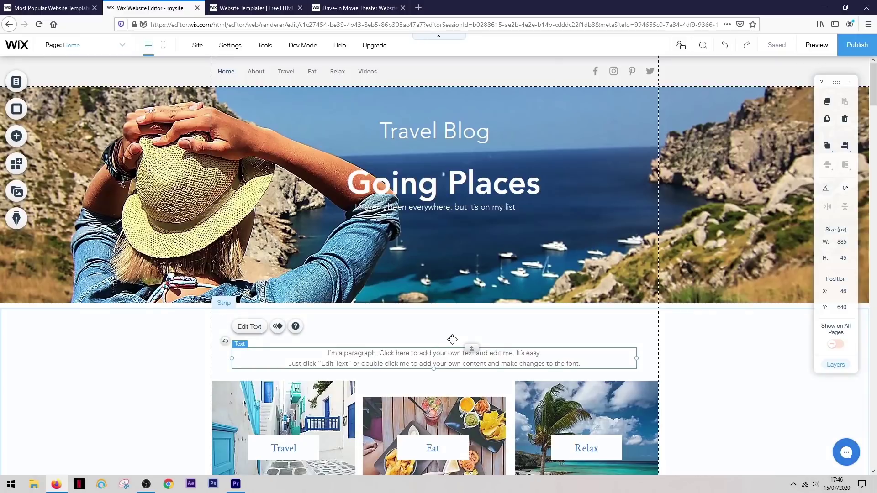
click(845, 120)
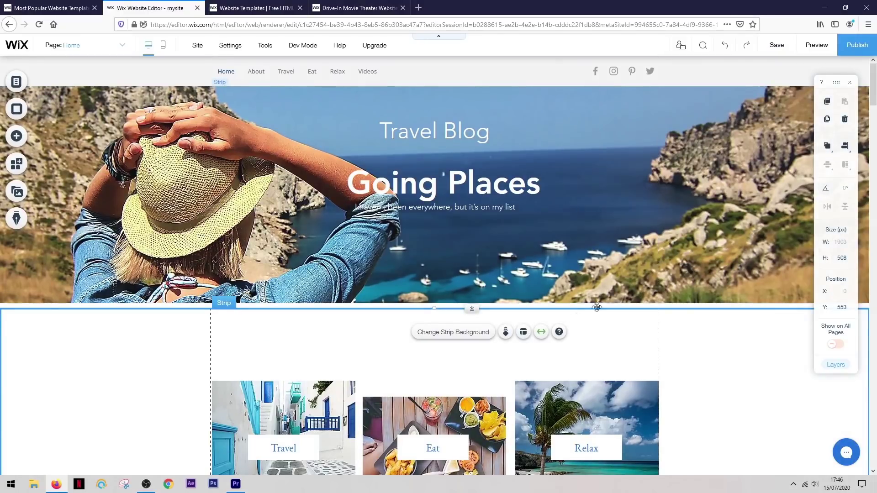
Move the Travel image up over the header strip to about X 343, Y 225
scroll(521, 341, down, 2)
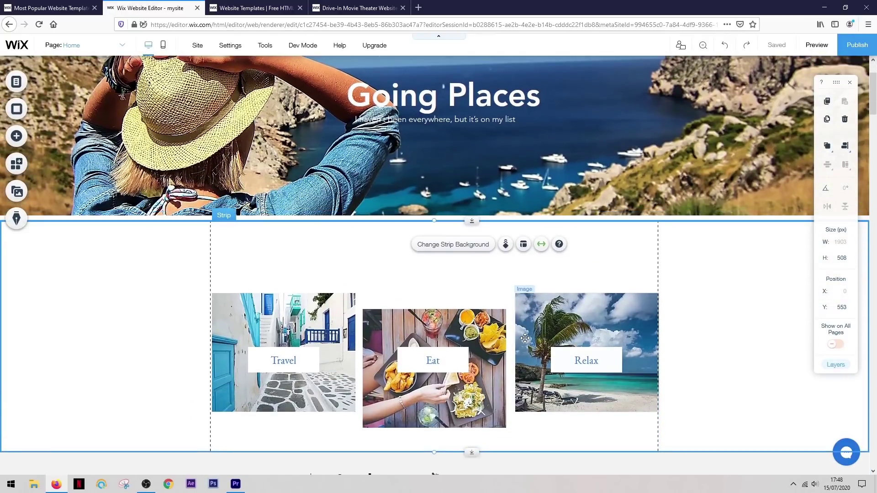
drag(293, 315, 452, 84)
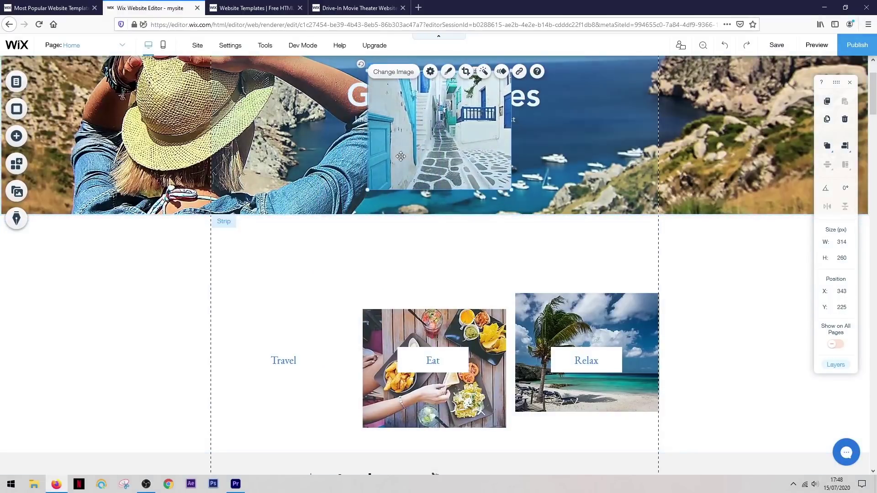
scroll(274, 206, up, 2)
In the mobile version, move the Travel image up onto the header and back to its place at X 20, Y 361
click(163, 44)
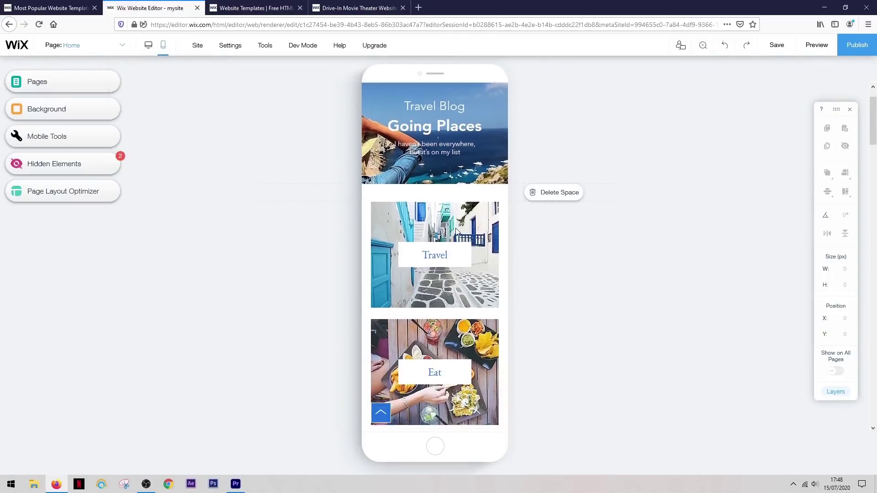
click(444, 267)
drag(444, 266, 443, 173)
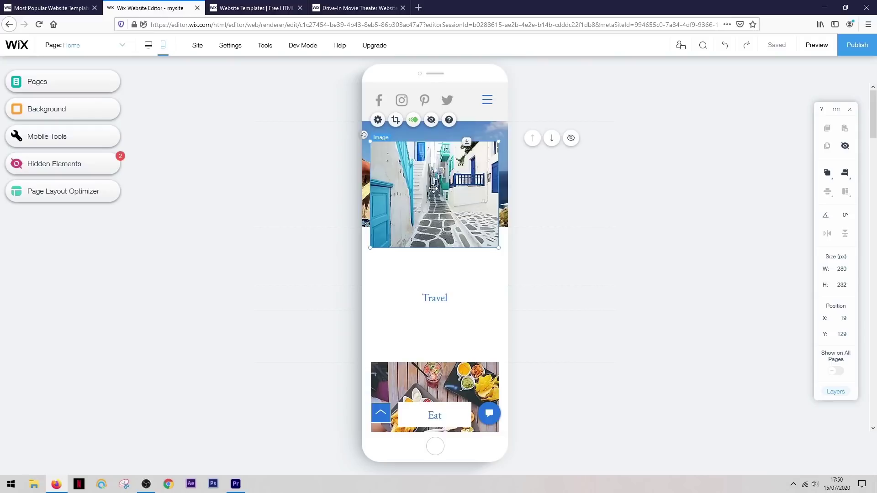
drag(433, 188, 434, 294)
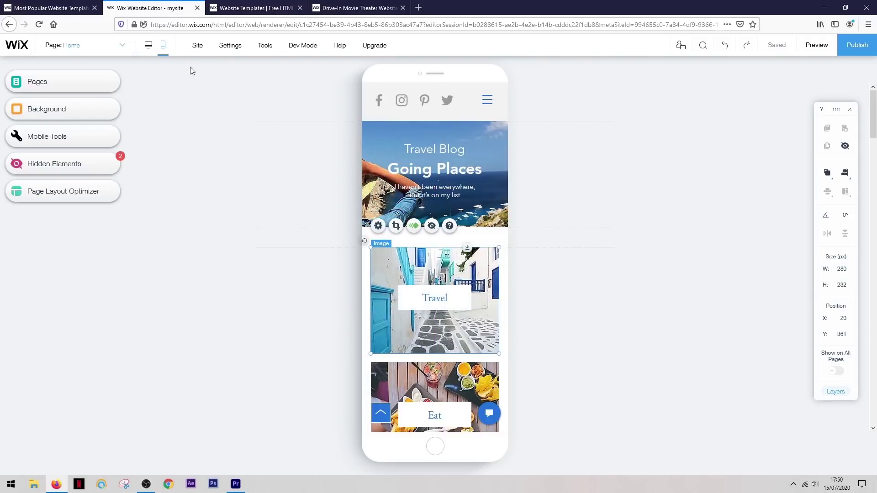
Return to the desktop version and move the Travel image back beside the Eat image, at X 1, Y 703
click(149, 46)
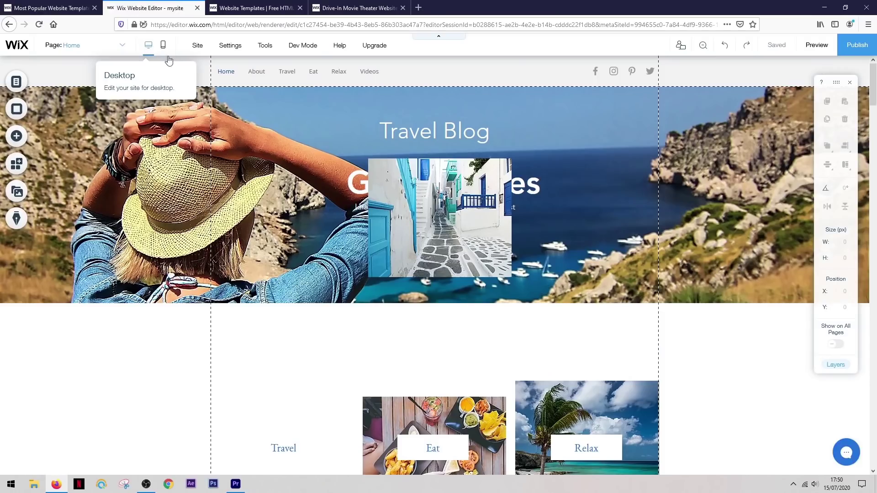
drag(448, 235, 295, 448)
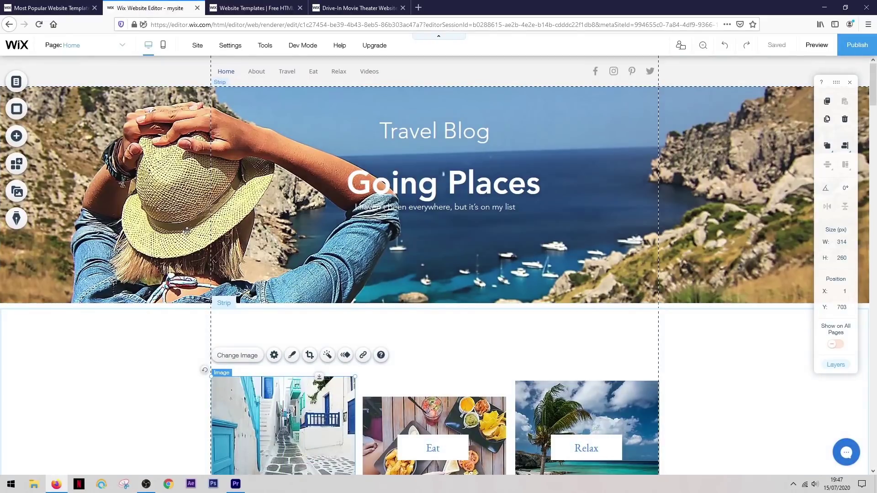
View the blog management options and open the site's Blog page
click(16, 220)
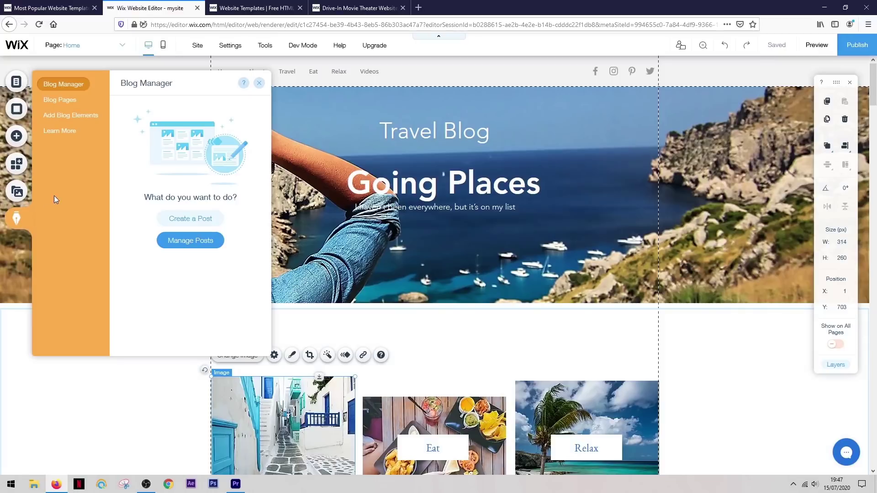
click(59, 100)
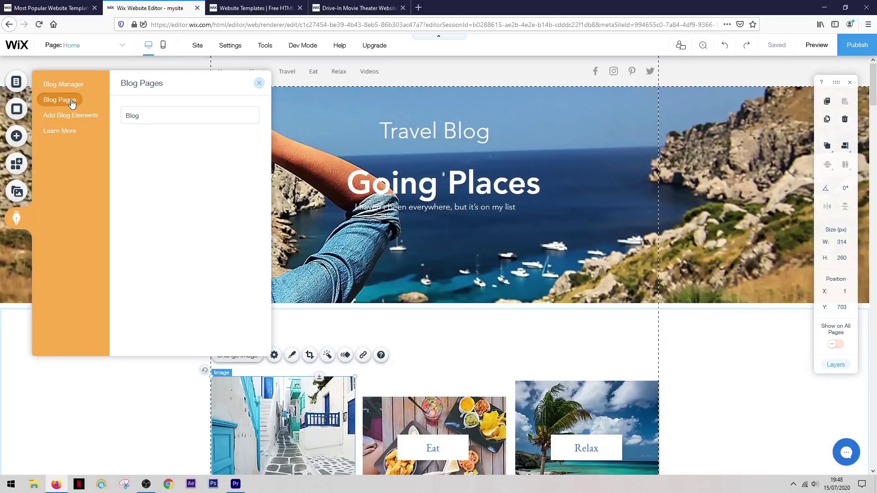
click(154, 120)
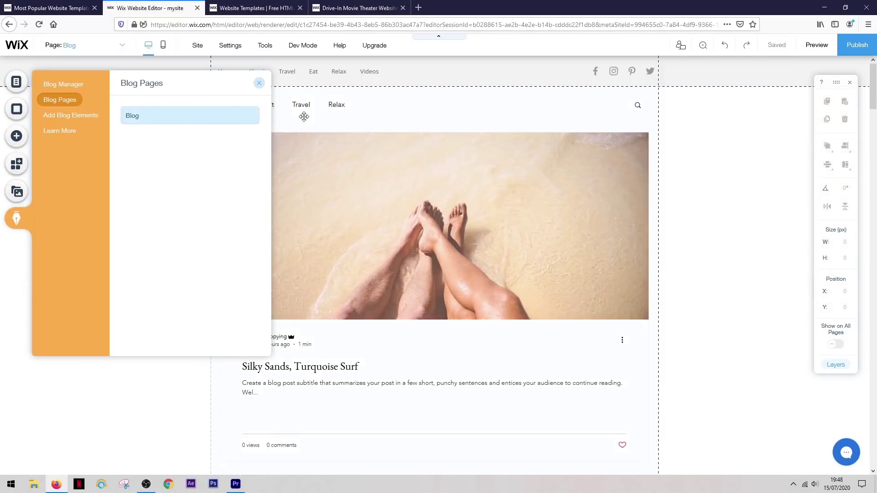
click(260, 83)
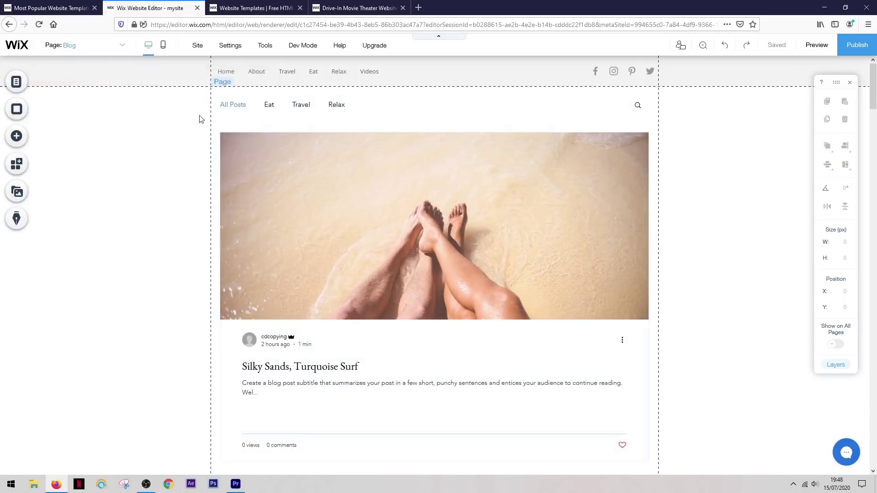
Look through the posts on the Blog page and in the dashboard's list of published posts
scroll(189, 124, down, 5)
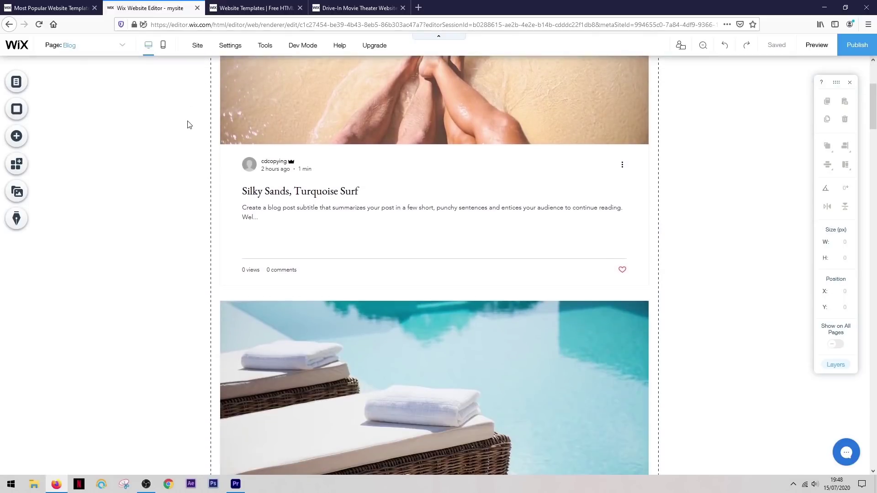
scroll(189, 124, down, 7)
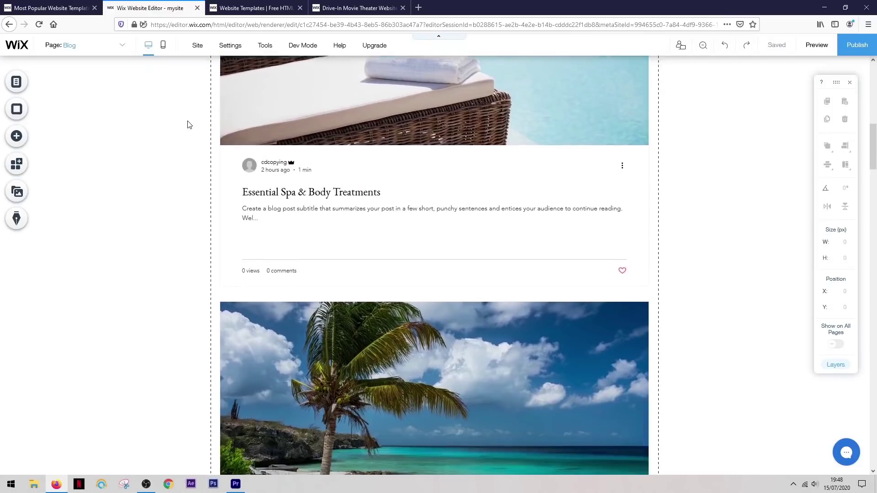
scroll(189, 125, down, 8)
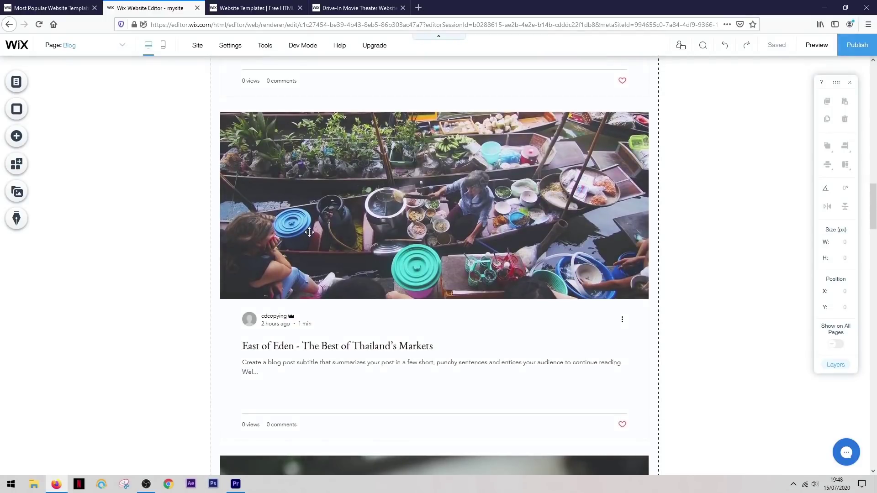
click(309, 233)
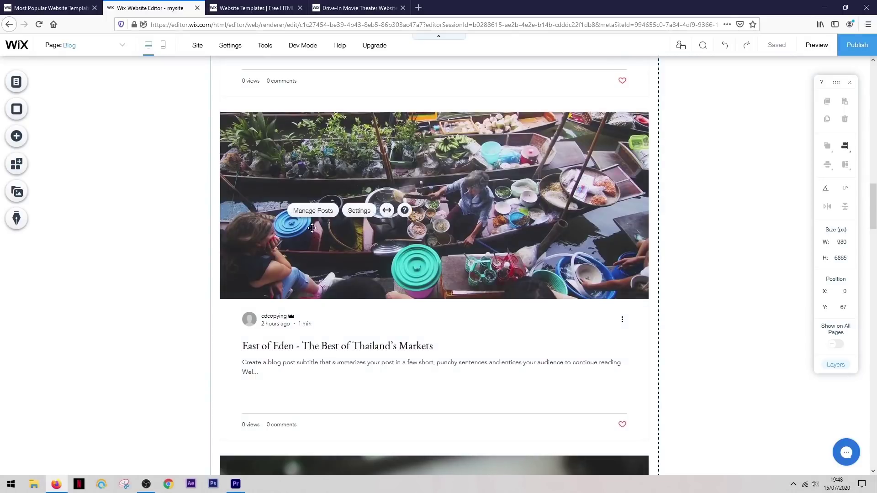
click(313, 210)
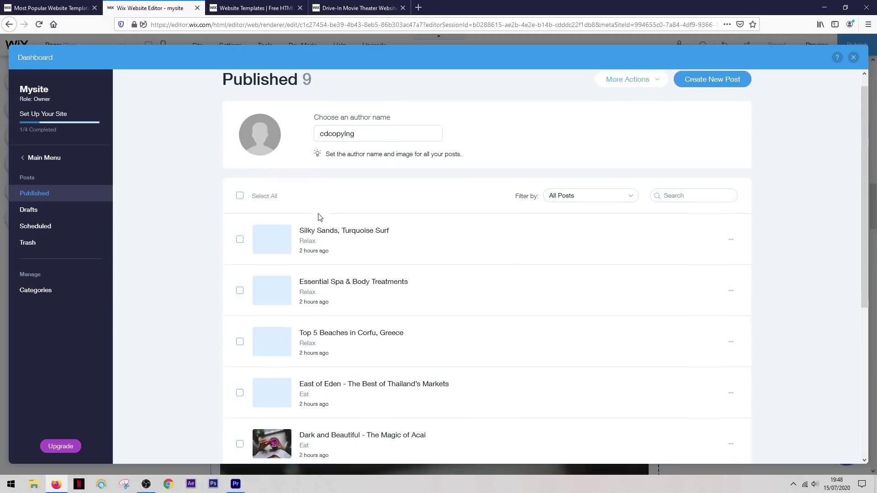
scroll(319, 217, down, 2)
scroll(322, 218, down, 1)
scroll(325, 219, down, 1)
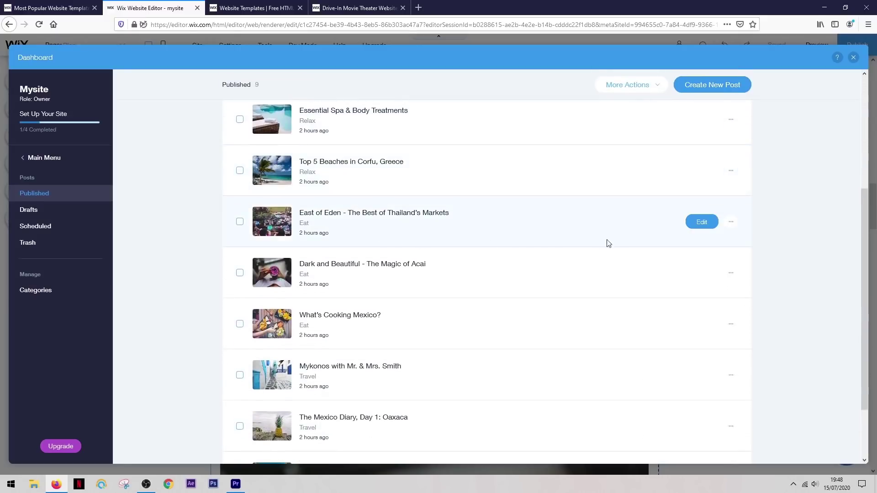
Open the post "East of Eden - The Best of Thailand's Markets" for editing and look through its content
click(702, 222)
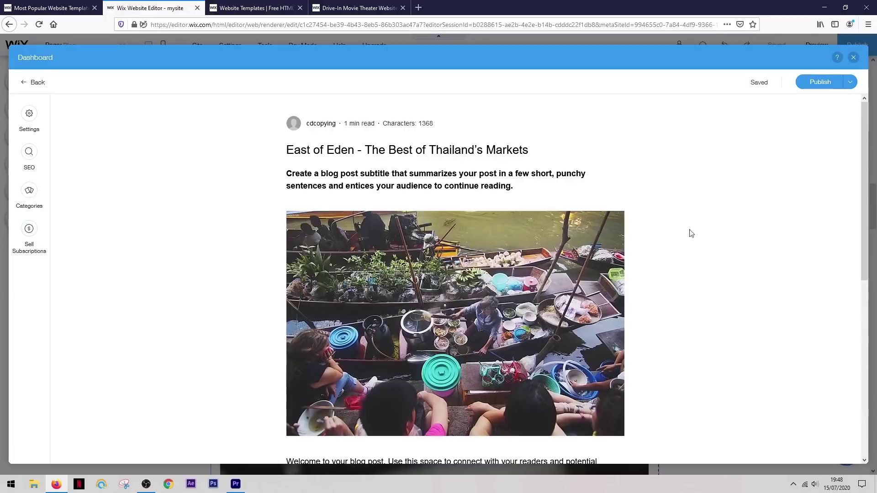
scroll(691, 234, down, 5)
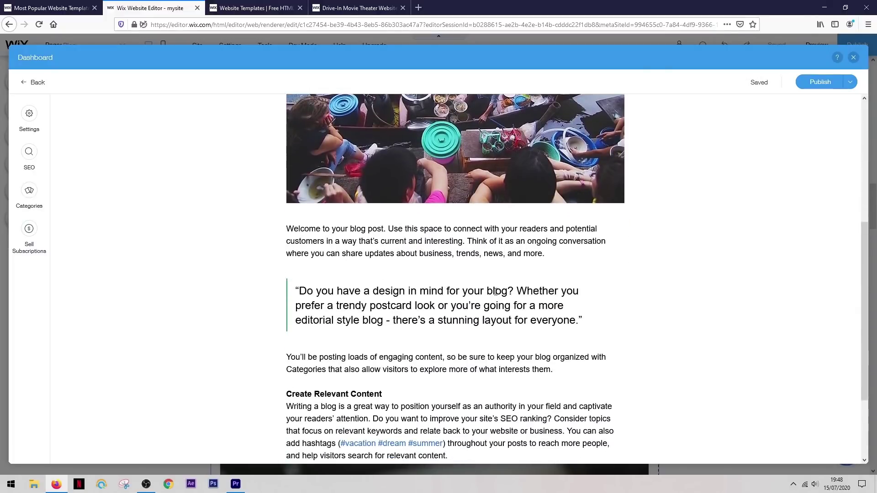
scroll(351, 310, down, 2)
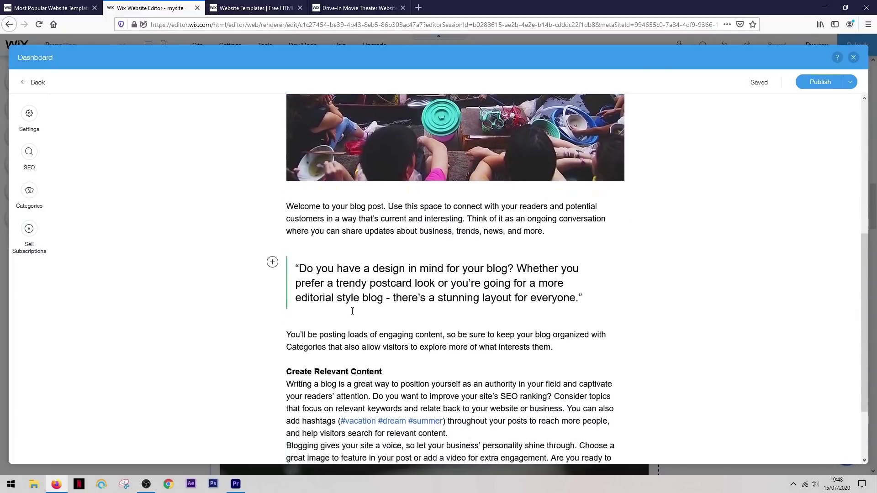
drag(327, 249, 328, 248)
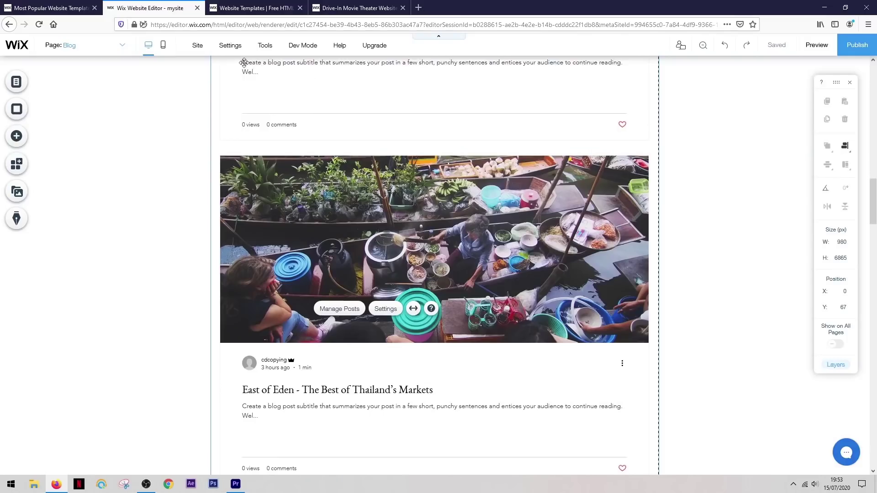
Look over the site's Get Found on Google page, SEO Tools and General SEO Settings
mouse_move(232, 46)
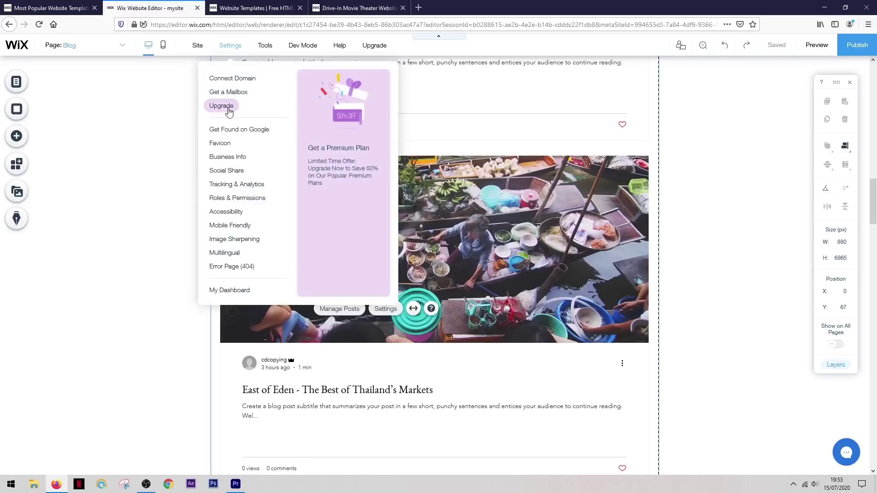
click(226, 131)
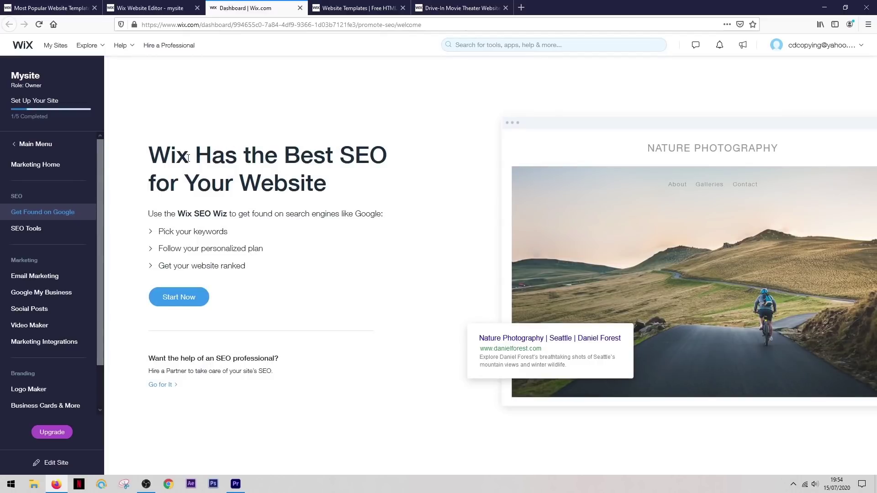
click(42, 232)
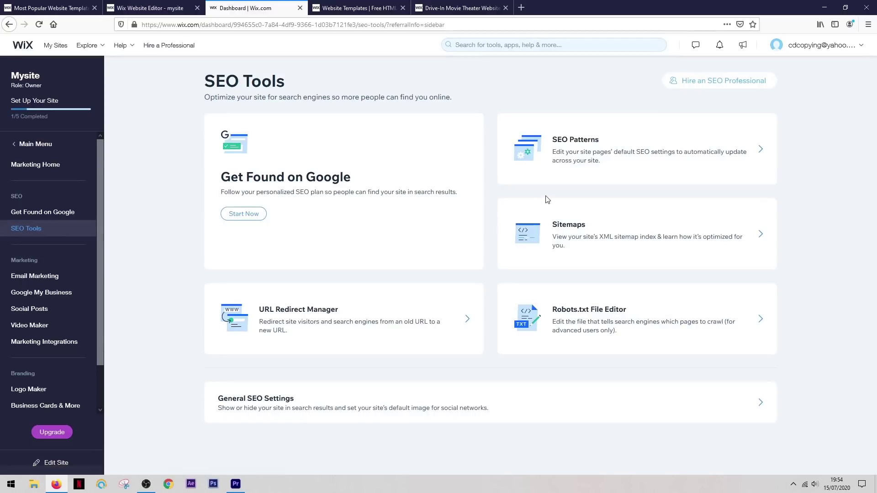
click(626, 405)
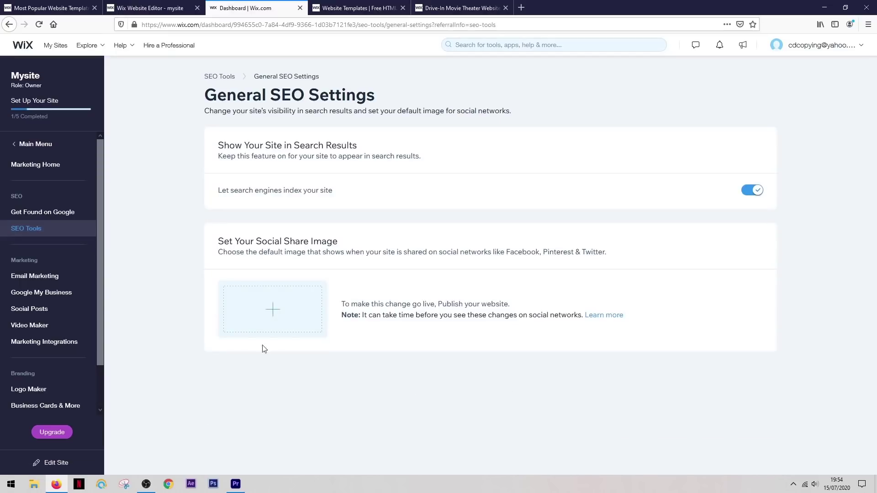
click(62, 213)
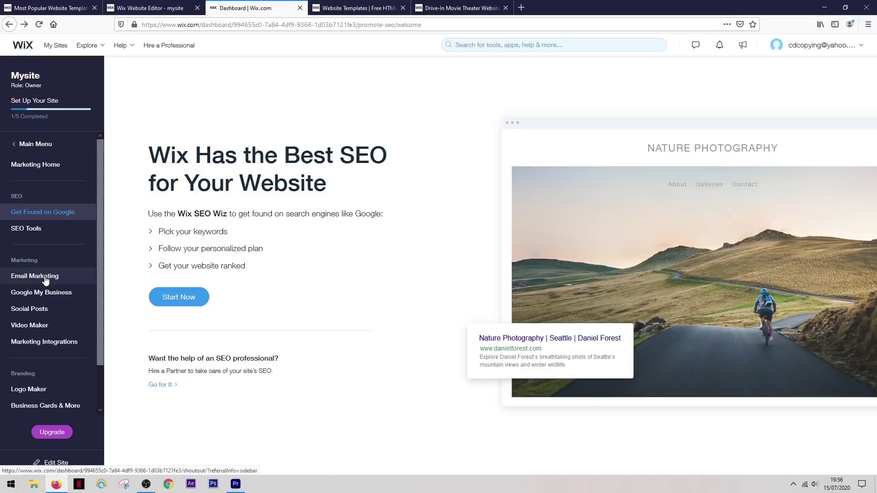
Open the site's Email Marketing page
click(45, 280)
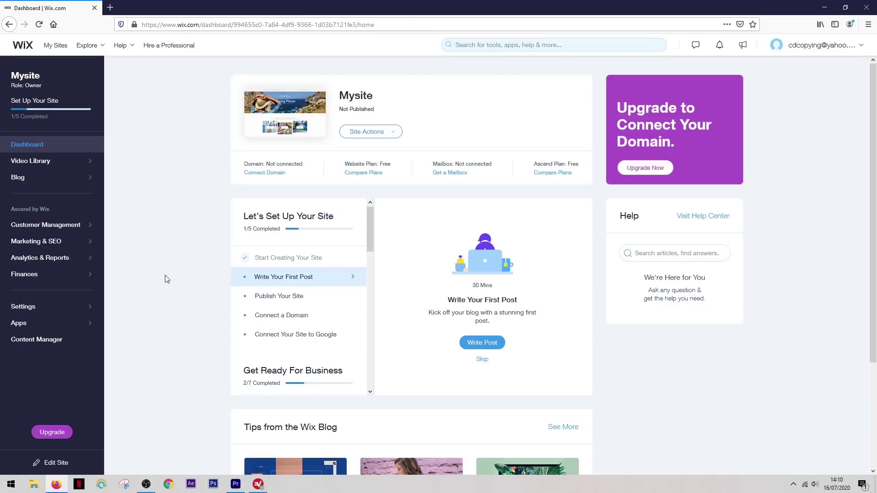
Open the site's premium upgrade page and compare the Website plans' prices and features
click(51, 432)
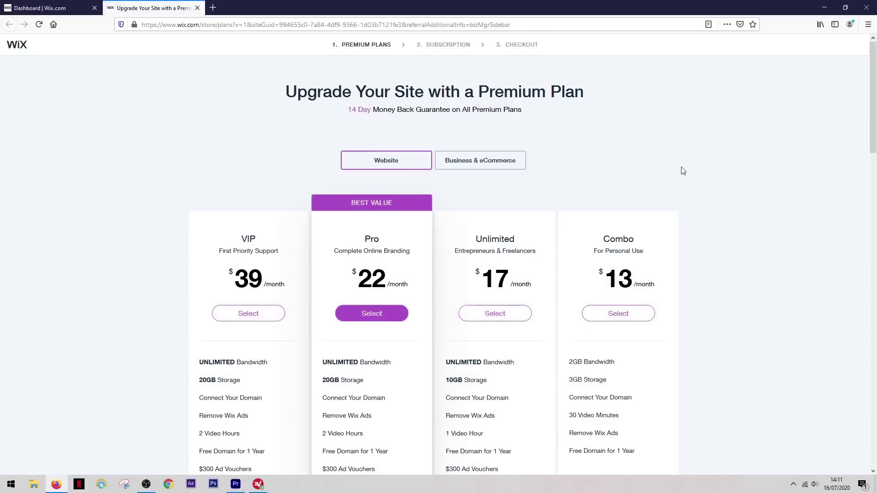
scroll(699, 166, down, 3)
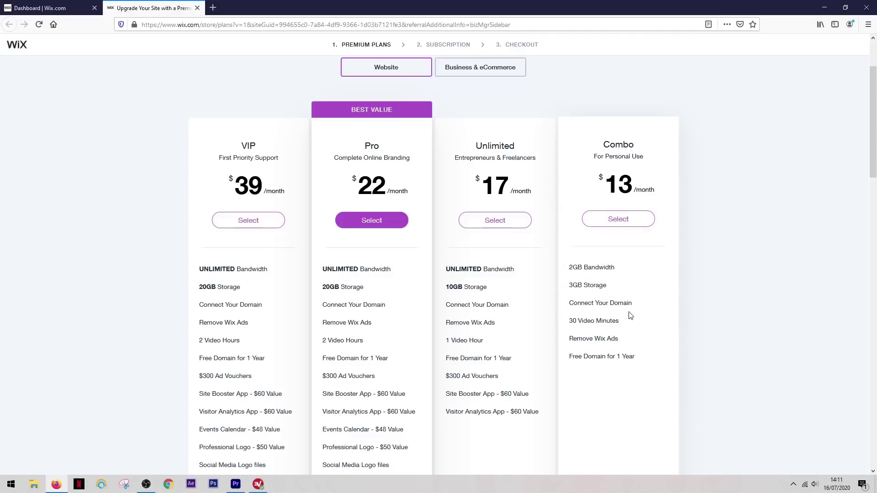
mouse_move(616, 322)
mouse_move(601, 342)
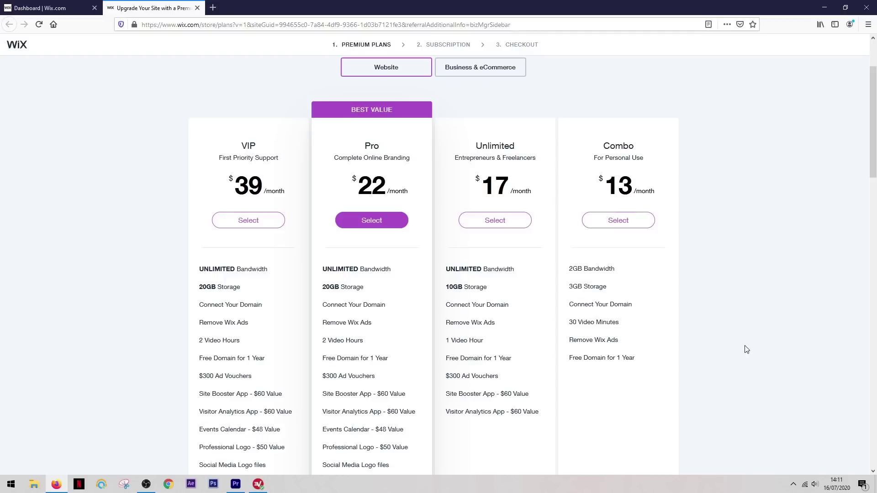
scroll(747, 349, down, 1)
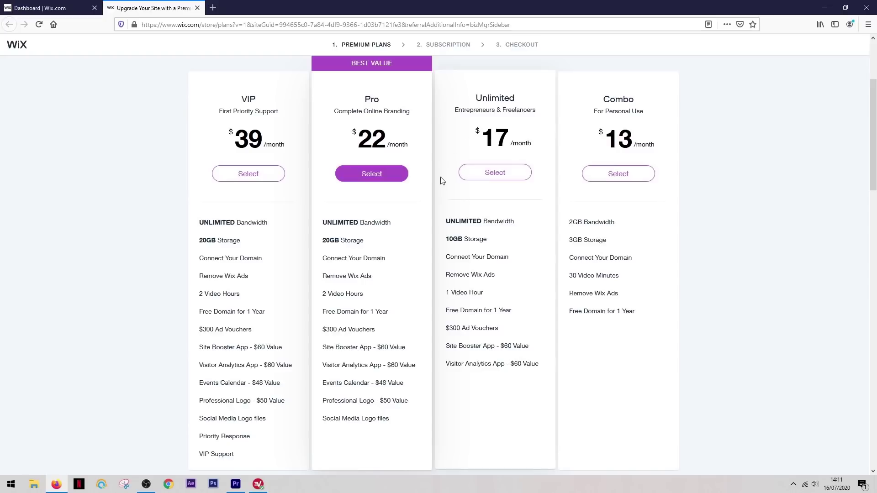
mouse_move(456, 241)
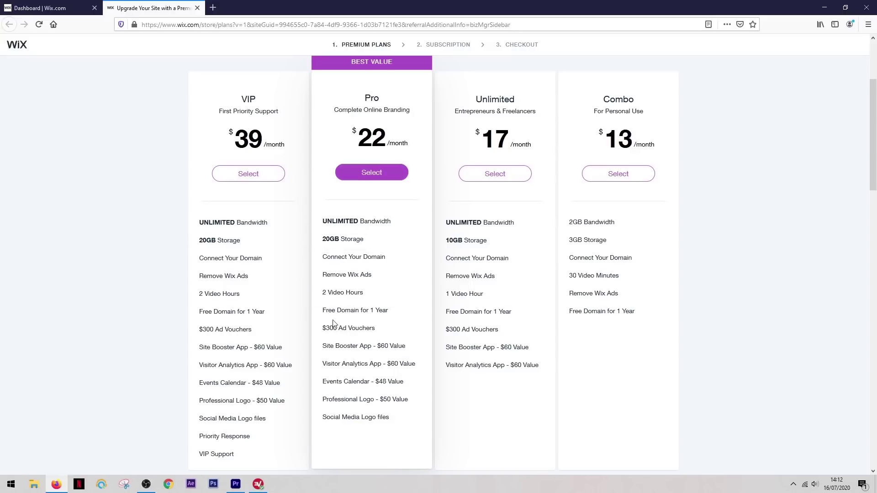
mouse_move(339, 402)
scroll(722, 127, up, 1)
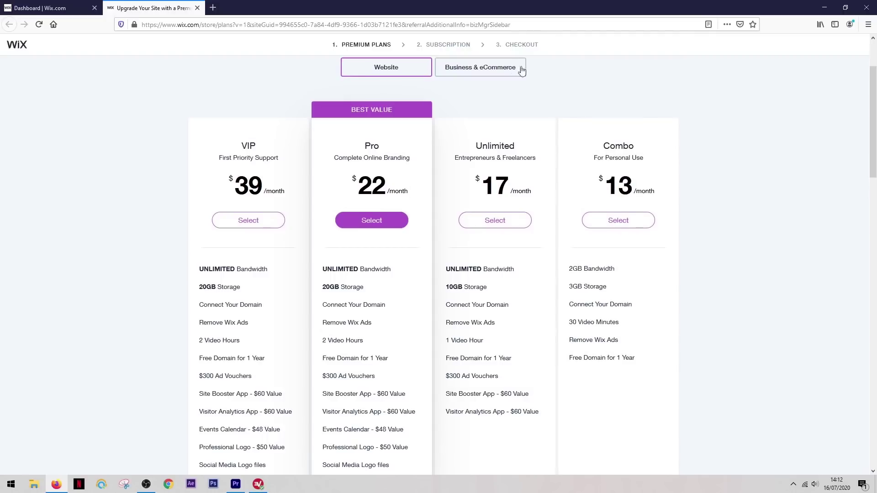
Display the Business & eCommerce plans and compare the Basic, Unlimited, VIP and Enterprise prices and features
click(497, 69)
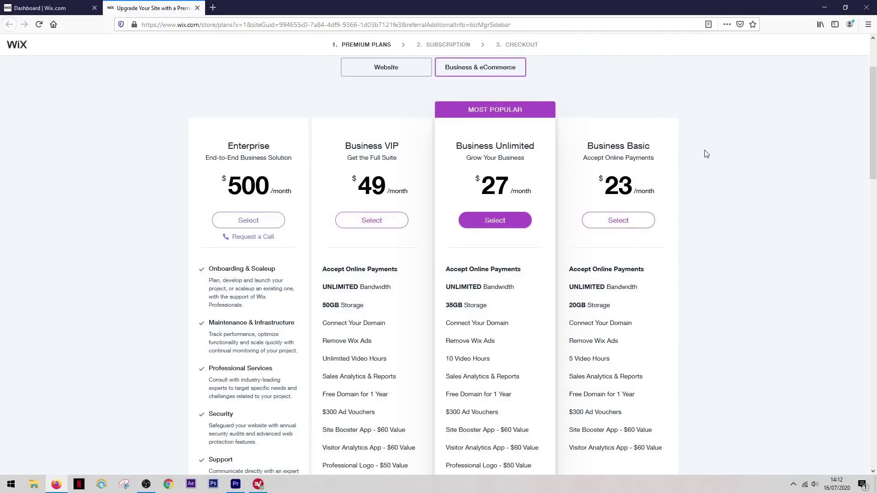
scroll(706, 154, down, 1)
scroll(706, 154, down, 1)
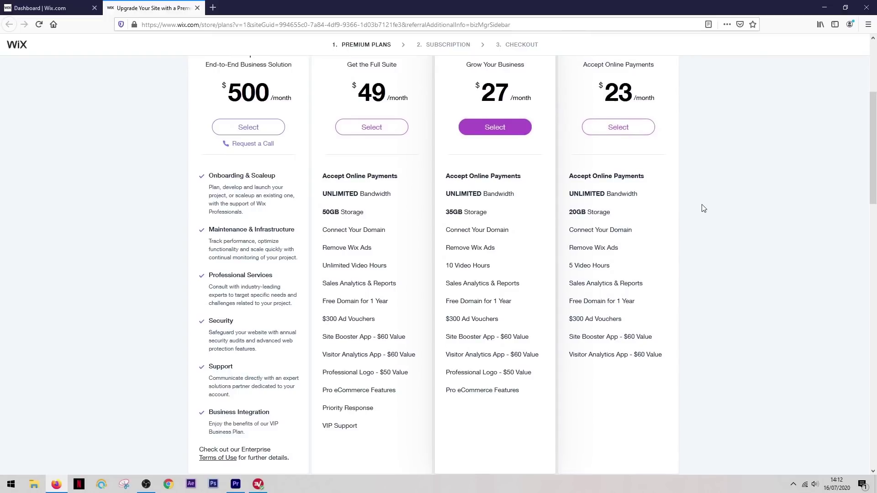
scroll(704, 208, up, 1)
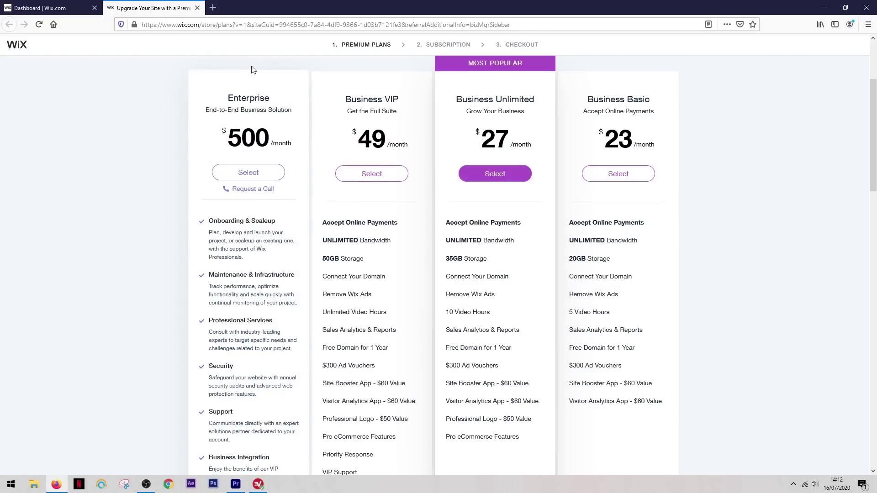
scroll(164, 83, up, 1)
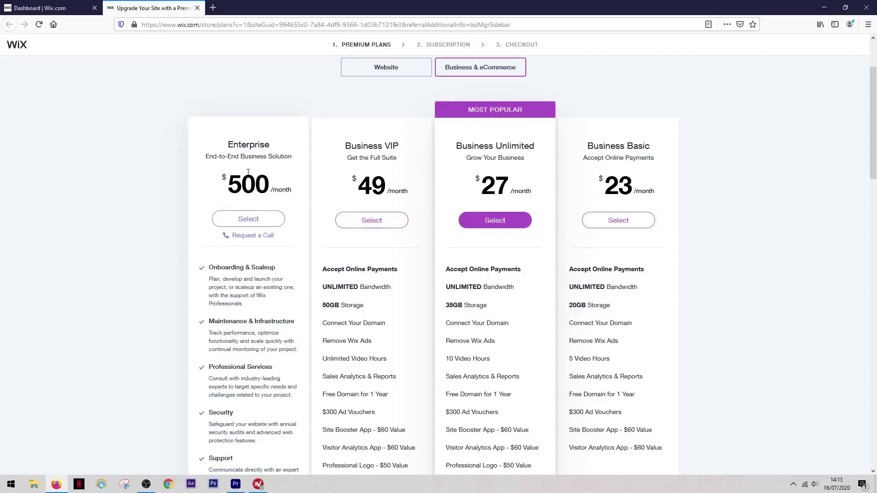
scroll(301, 194, down, 2)
mouse_move(275, 166)
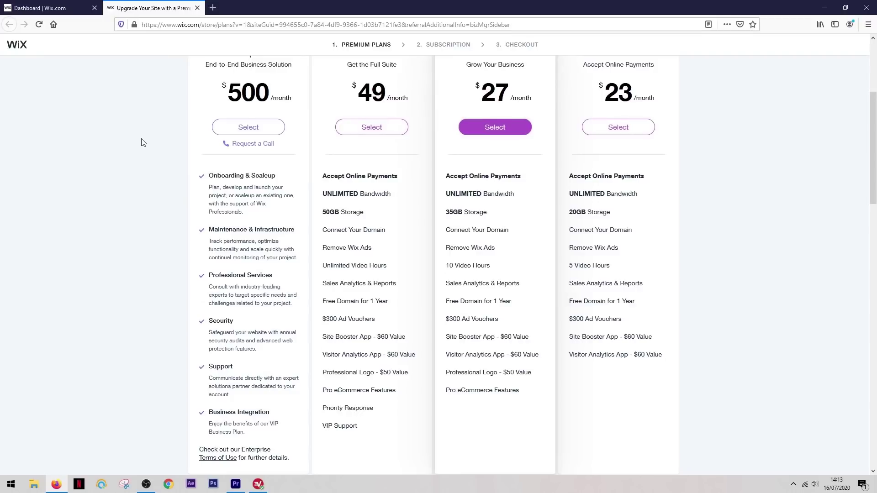
scroll(143, 142, up, 3)
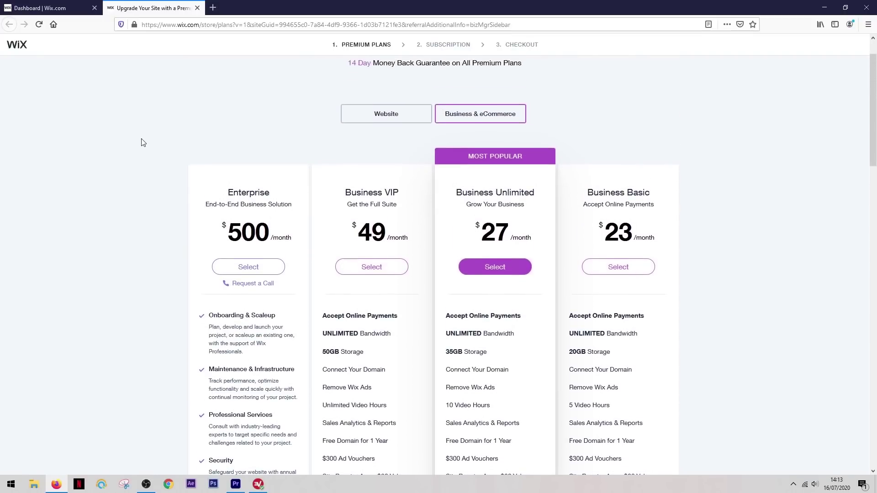
scroll(143, 142, up, 1)
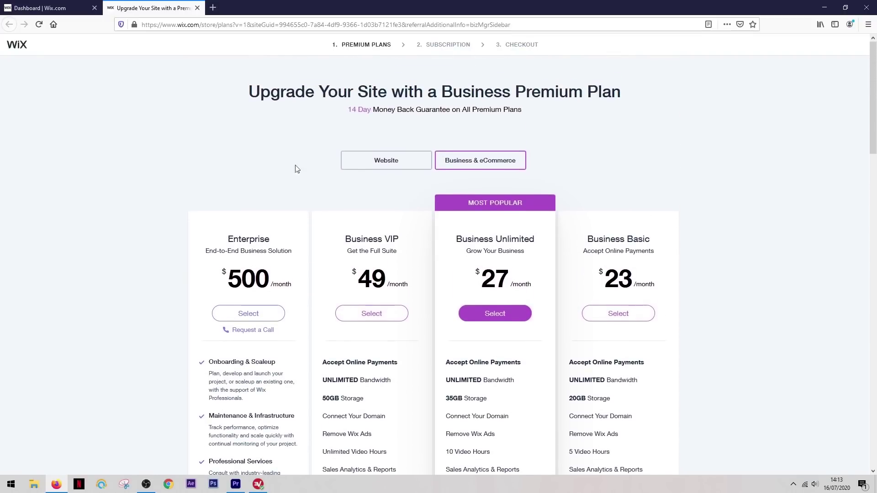
Return to the Website plans and look over their prices and features again
click(368, 167)
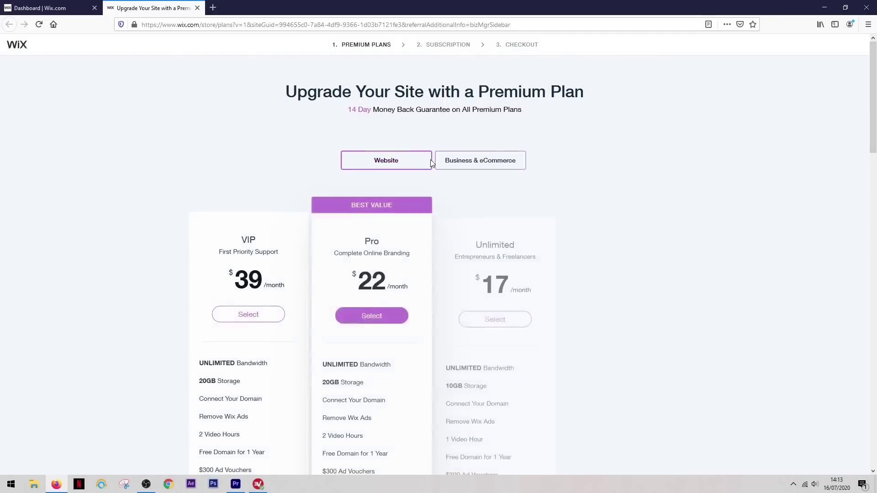
scroll(722, 164, down, 2)
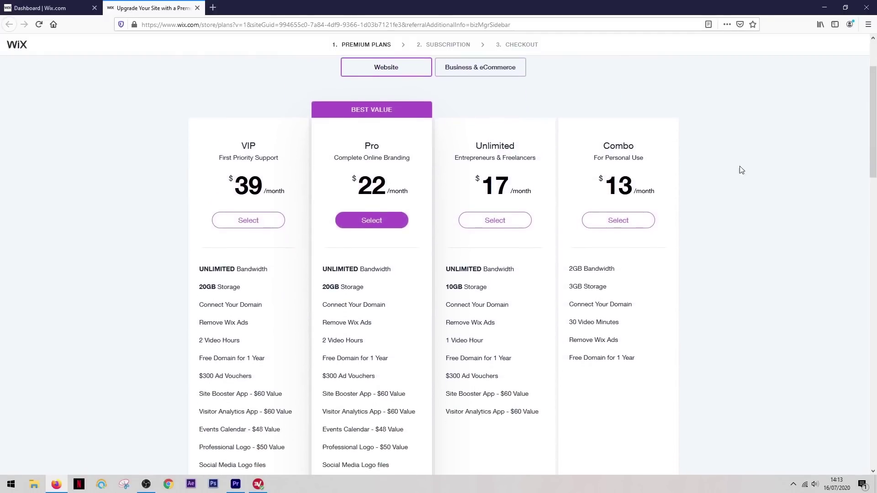
scroll(795, 208, up, 2)
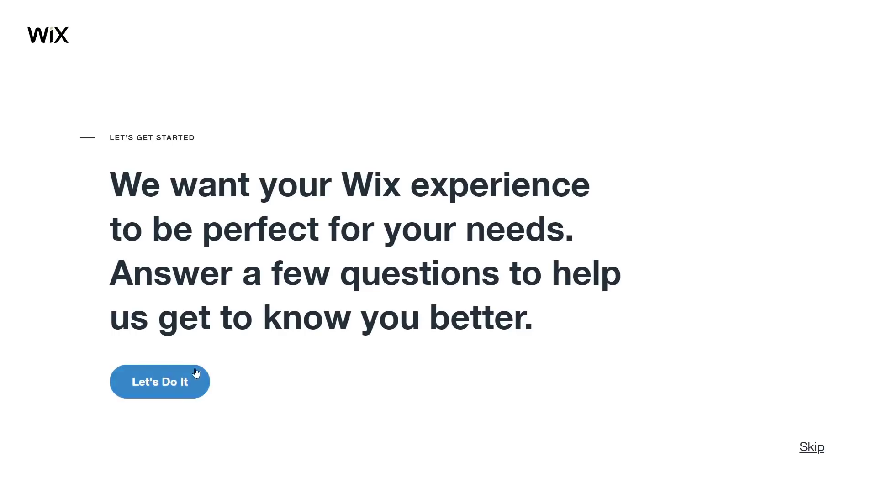
Answer the getting-started questions: a site for myself, a business site, and never done this before
click(193, 379)
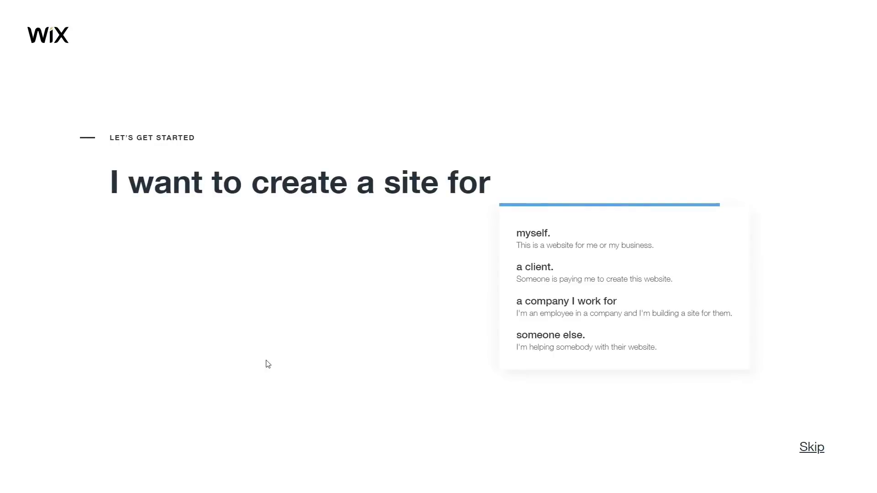
click(525, 232)
click(310, 287)
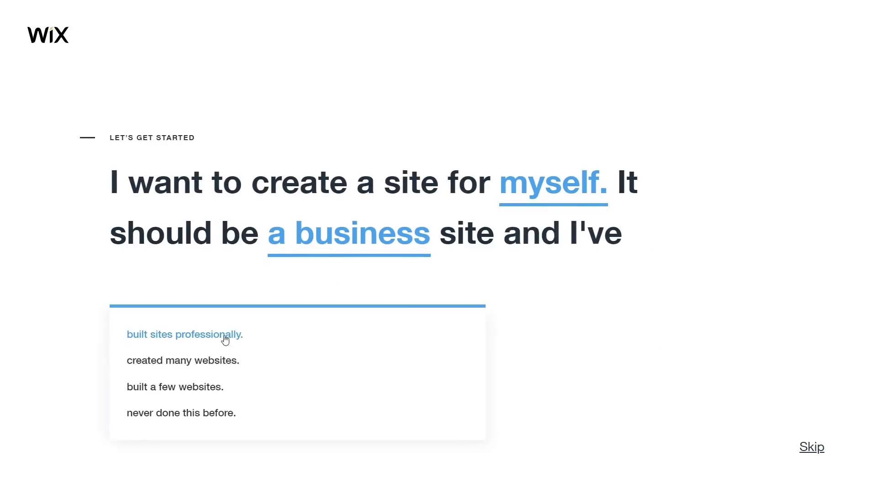
click(262, 407)
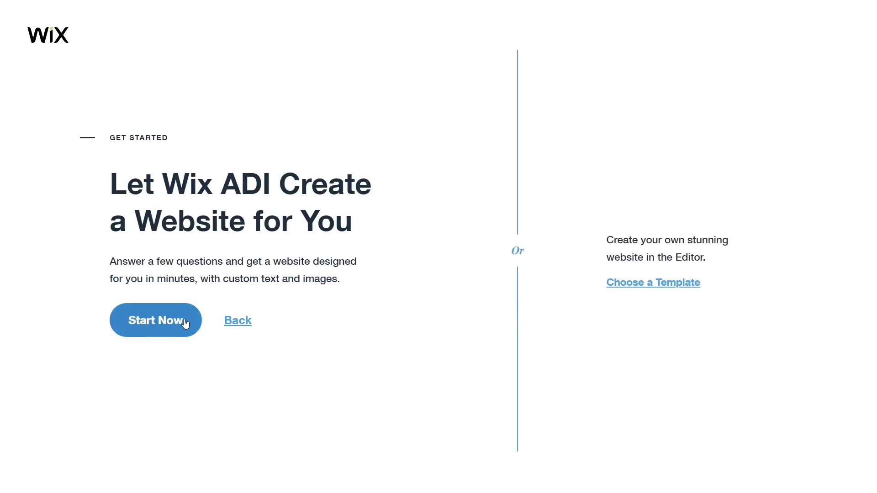
Start creating a site with Wix ADI and choose Photography Blog as the site type
click(185, 323)
text(photography)
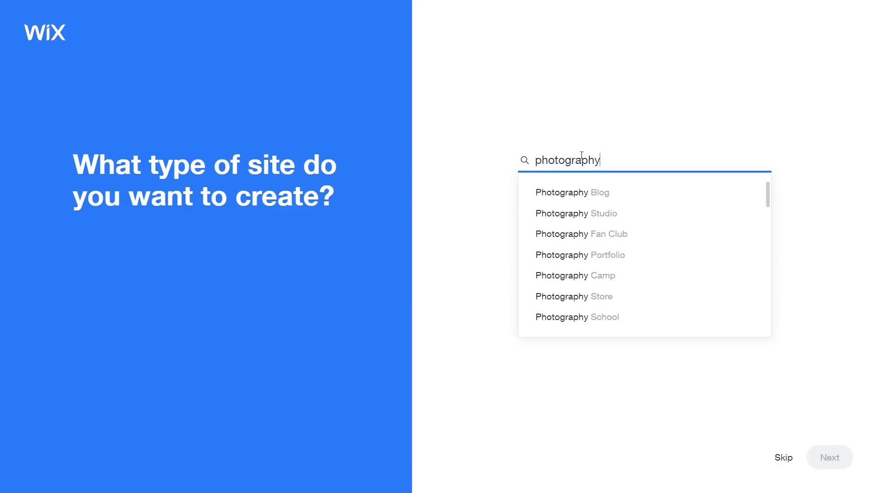
click(589, 192)
click(829, 457)
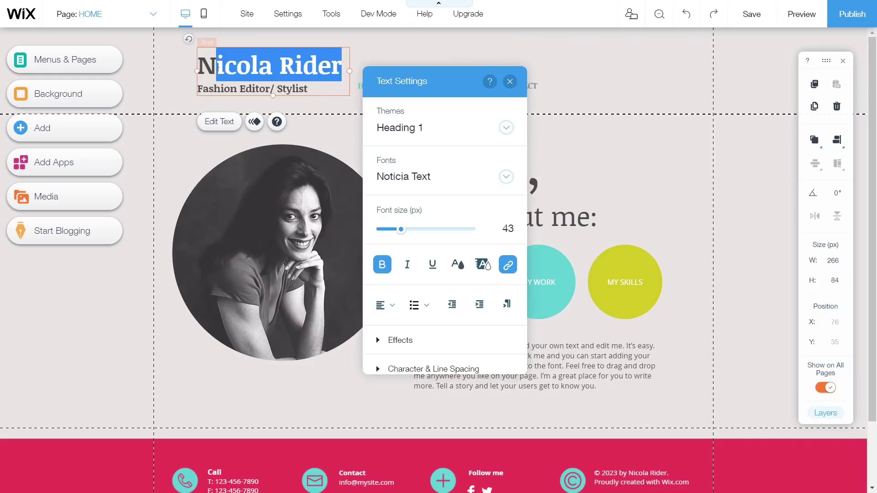
Replace the name in the page header's heading with the owner's name and reduce its font size
text(Jivendra S)
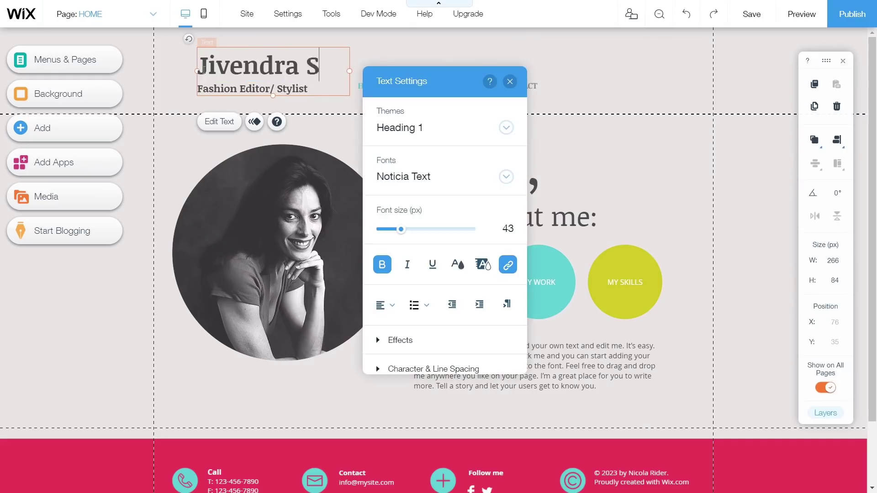
text(ah)
drag(401, 229, 391, 229)
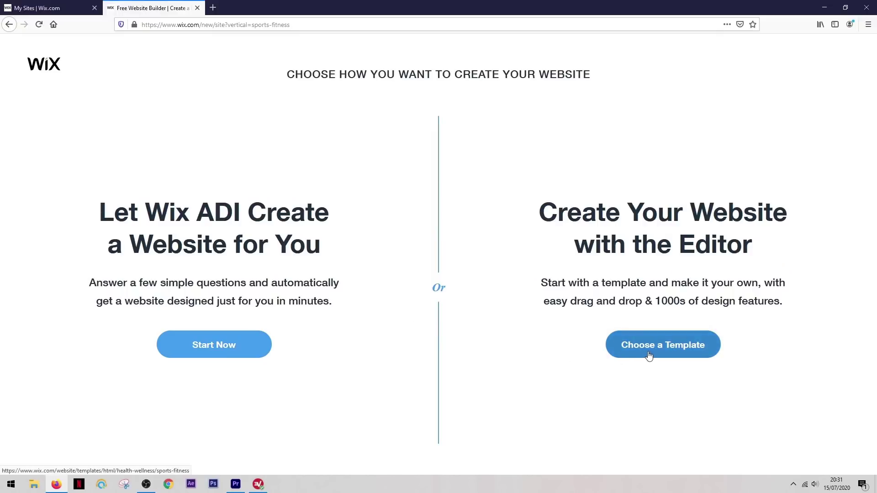
Choose to build with the Editor, browse the Sports & Fitness templates and open page 3 of the results
click(649, 356)
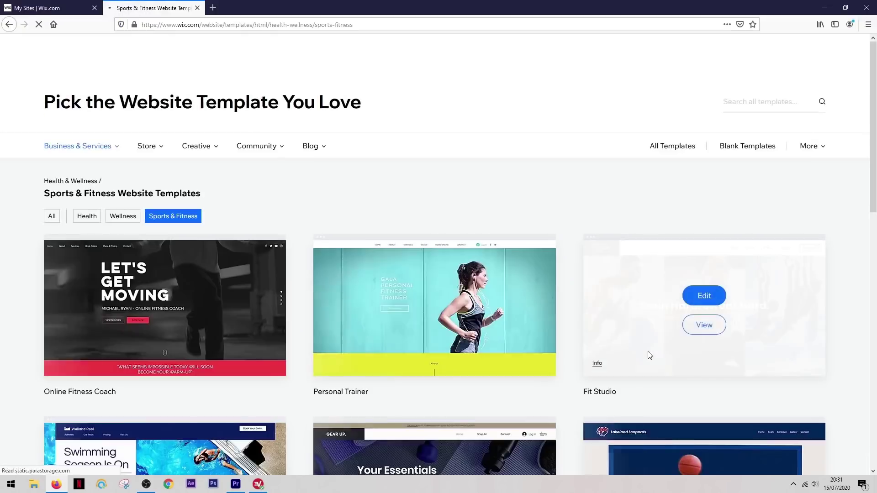
scroll(534, 328, down, 4)
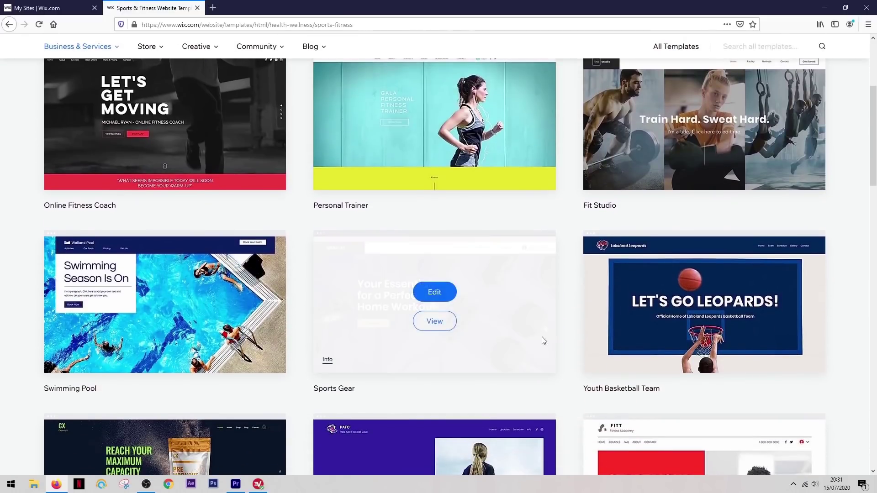
scroll(545, 336, down, 4)
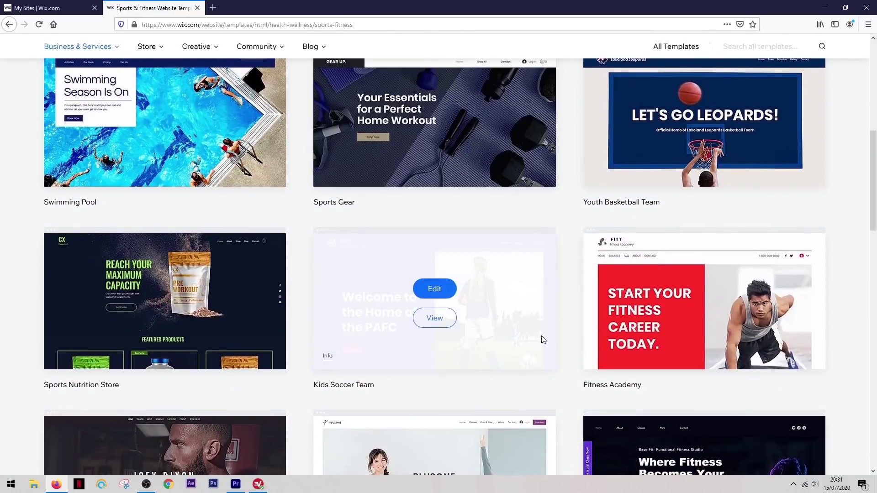
scroll(542, 339, down, 5)
scroll(542, 338, down, 1)
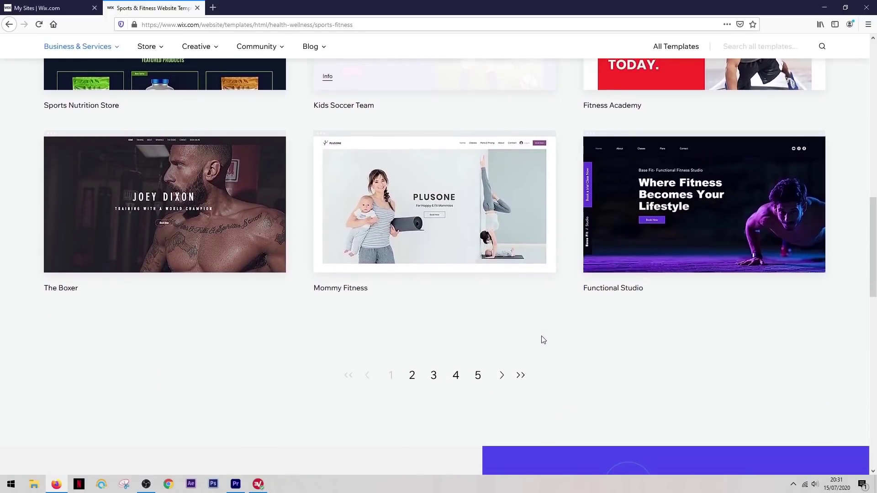
click(434, 388)
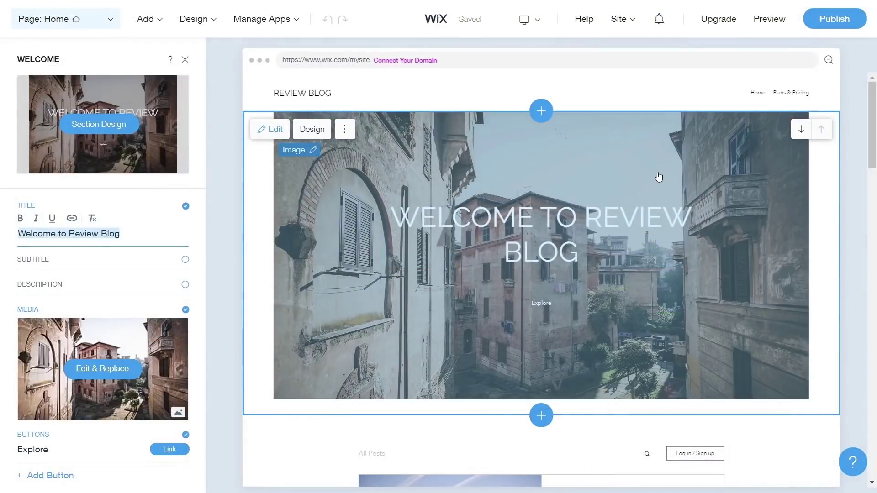
Open the welcome section's media settings and change its title to "Hello creative peopl"
click(741, 318)
click(398, 211)
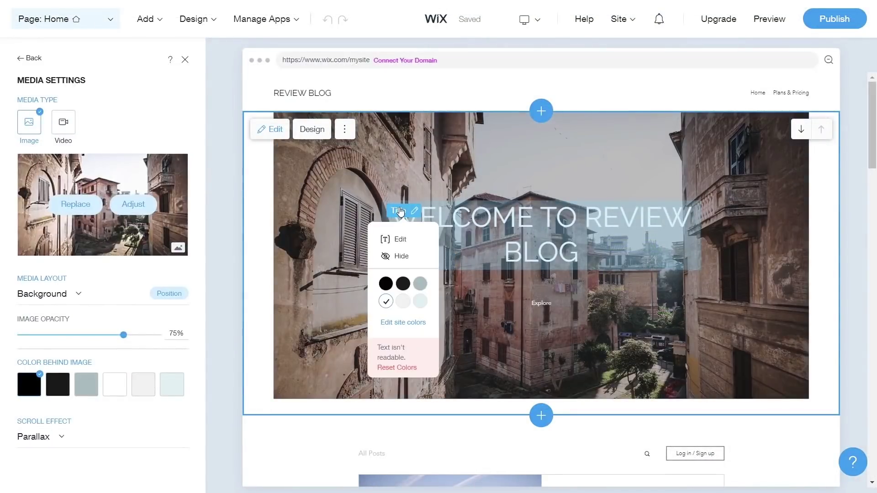
click(400, 238)
text(H)
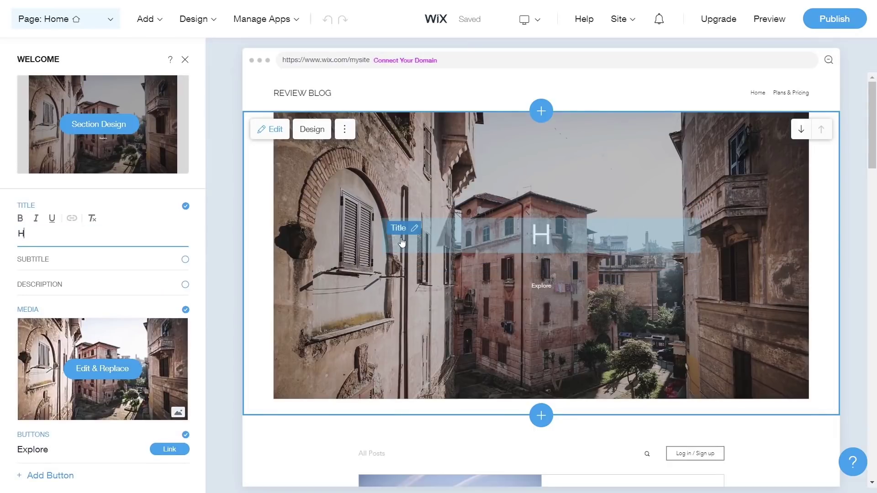
text(ello creat)
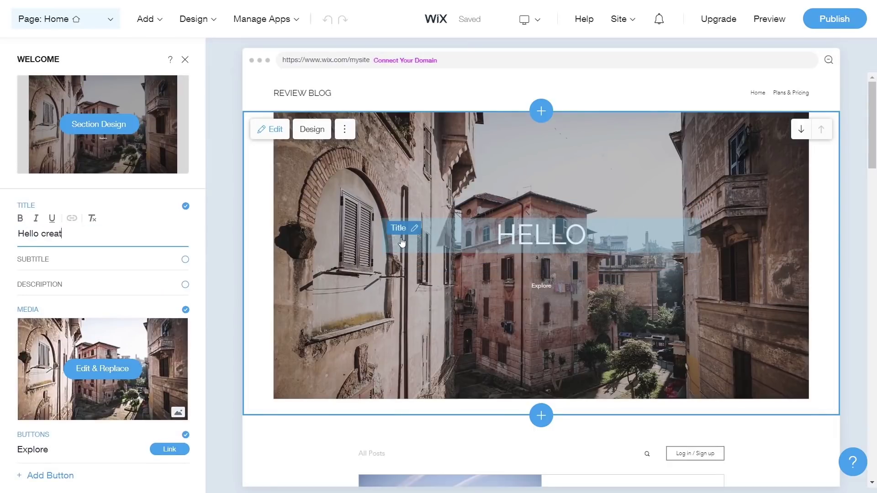
text(ive peopl)
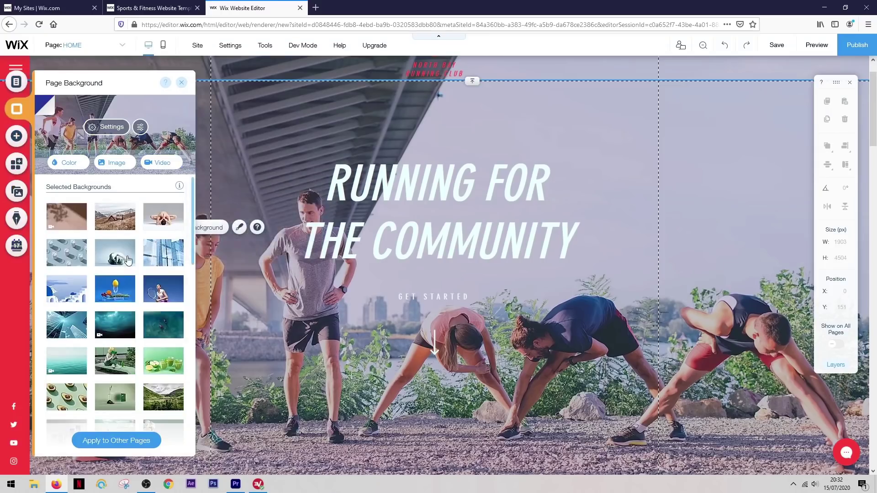
Set the Home page background to the dark teal stormy-sky video from the selected backgrounds
mouse_move(119, 289)
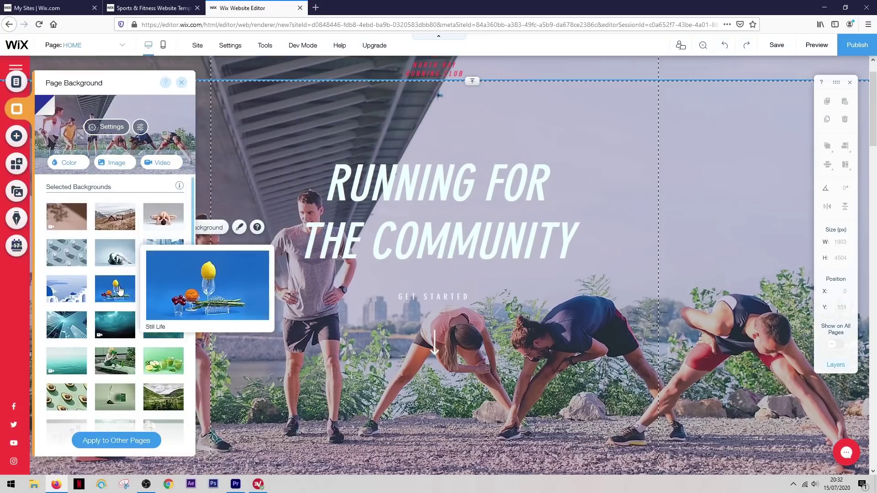
click(120, 324)
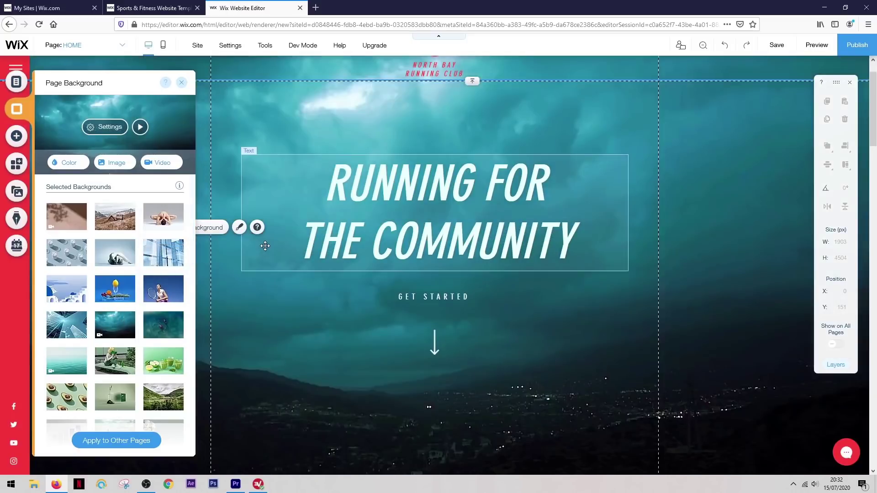
Close the page background settings and look over the Home page with the video background
click(182, 82)
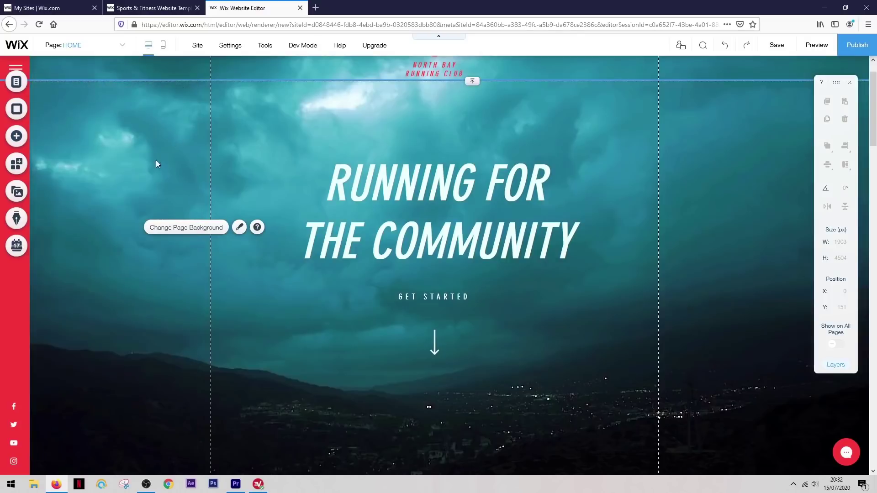
scroll(124, 167, down, 5)
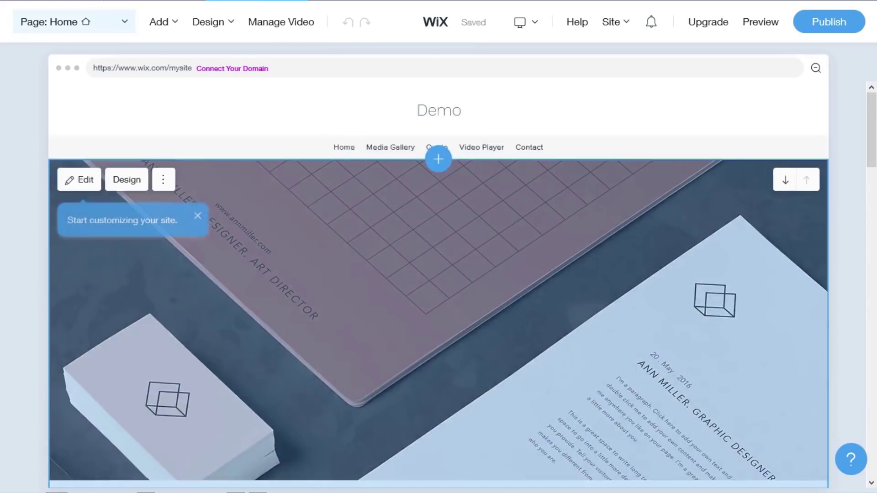
Add the large-image slider gallery from the Work sections just above the Thomas Edison quote, and close the gallery settings
scroll(438, 281, down, 10)
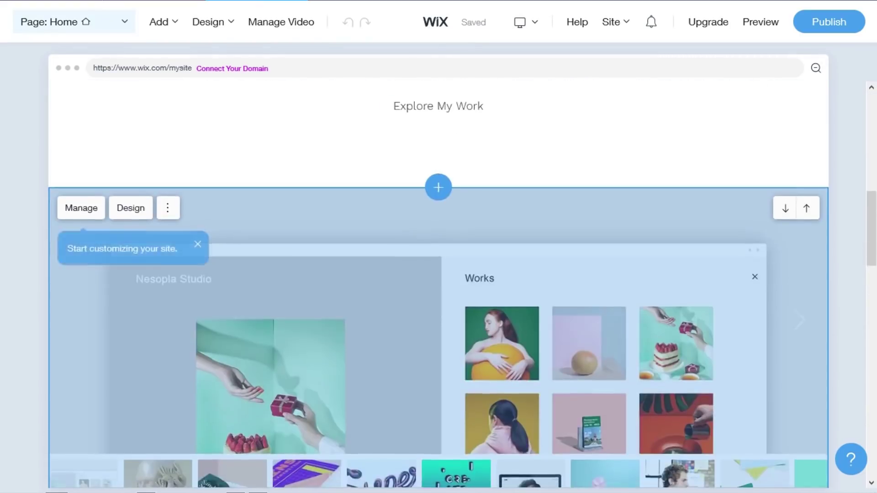
scroll(439, 283, down, 3)
scroll(438, 274, down, 2)
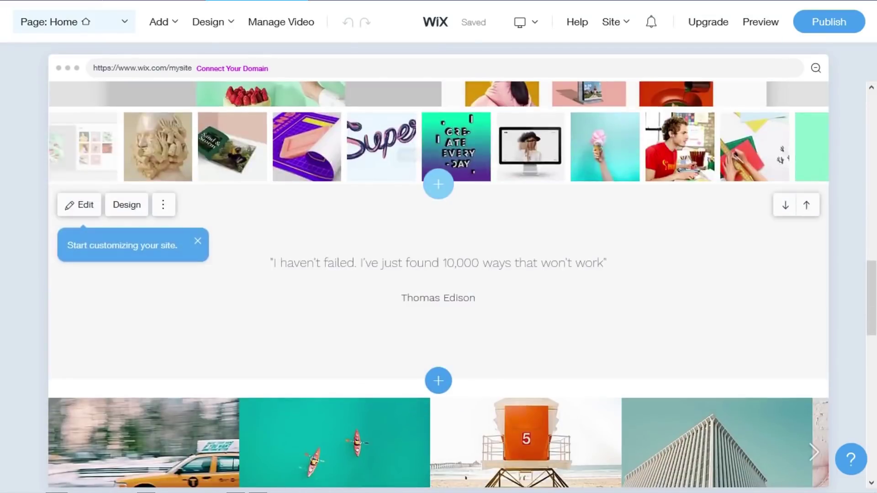
click(438, 185)
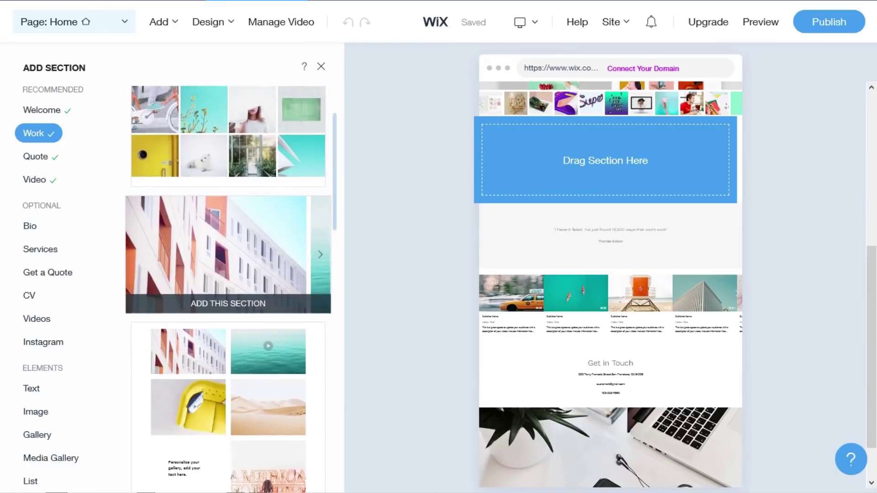
click(228, 274)
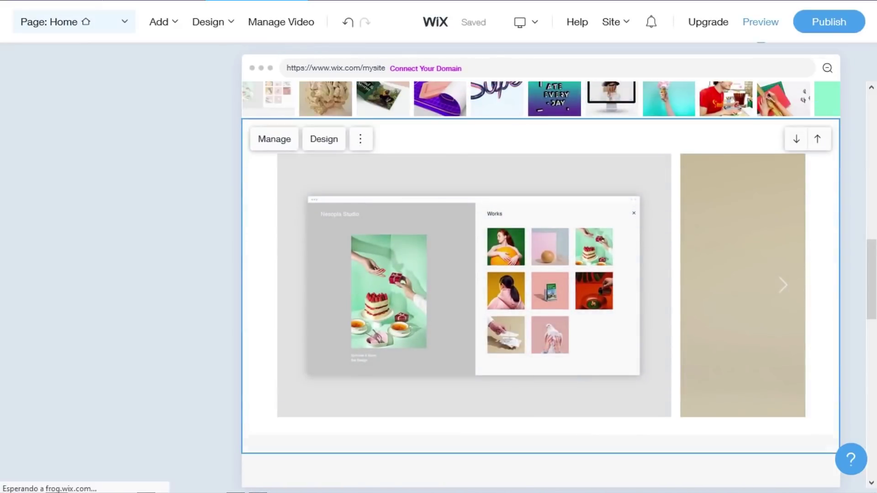
scroll(541, 274, down, 10)
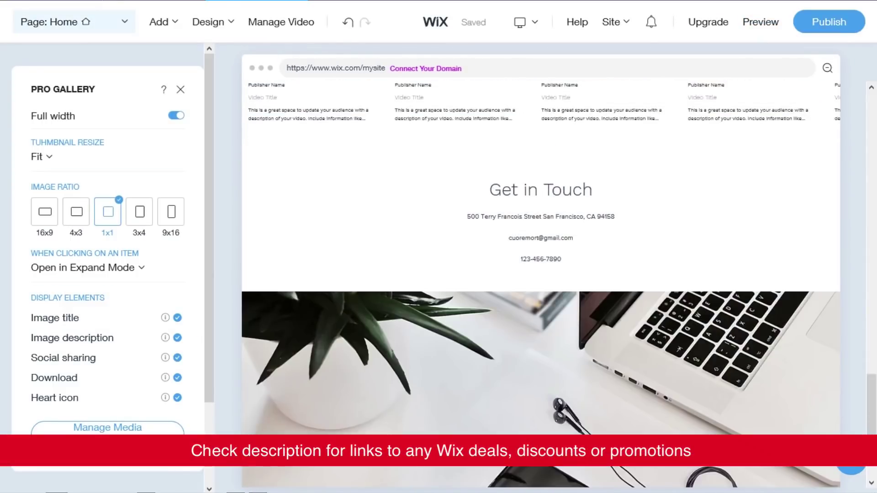
click(180, 89)
Open the site's design themes and apply the Elegant theme
mouse_move(213, 22)
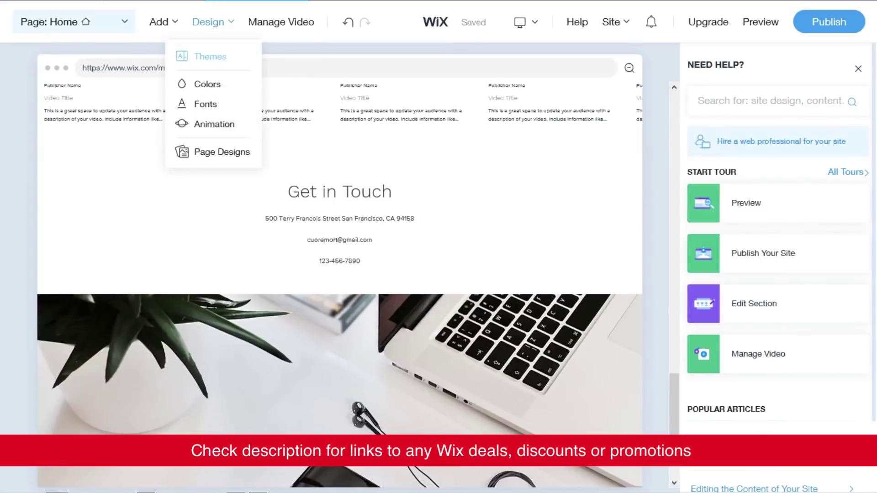
click(209, 56)
scroll(96, 229, down, 3)
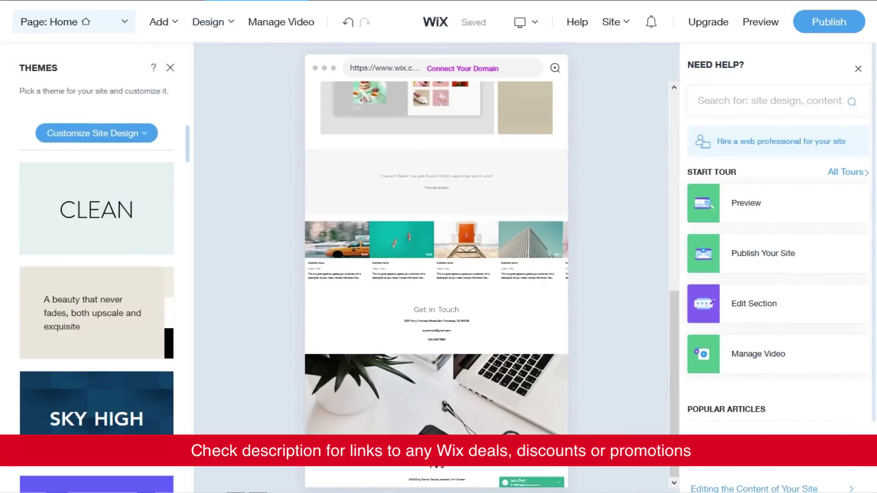
click(96, 313)
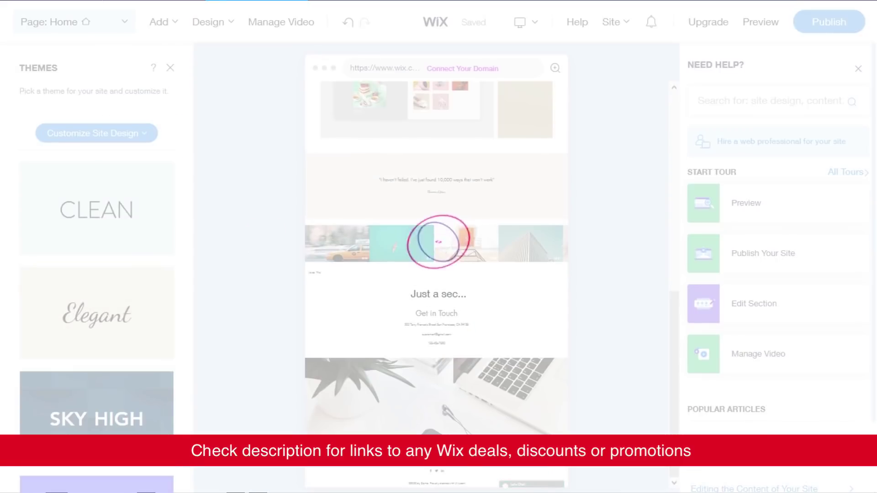